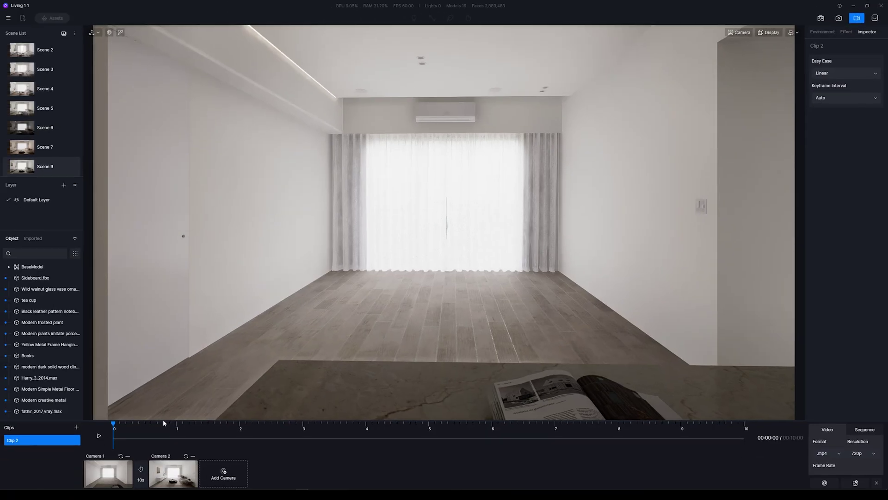
- Preview Clip 2 and create a new clip for the living-room animation
click(98, 438)
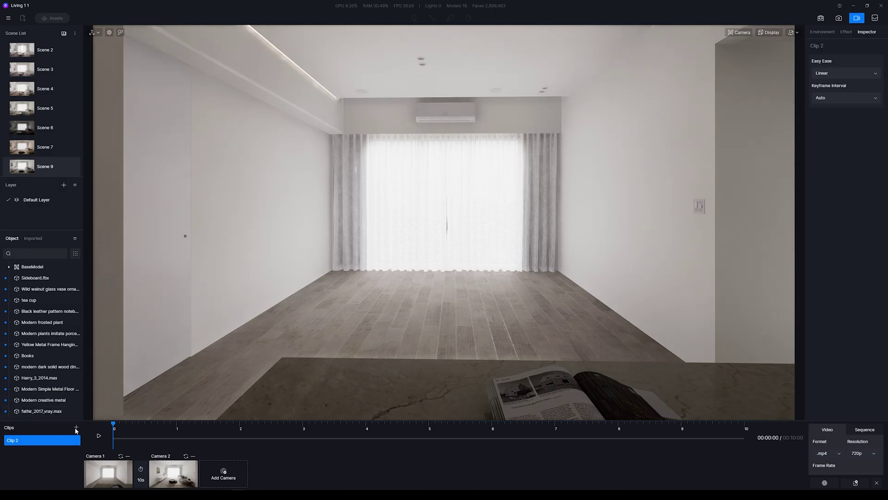
mouse_move(39, 442)
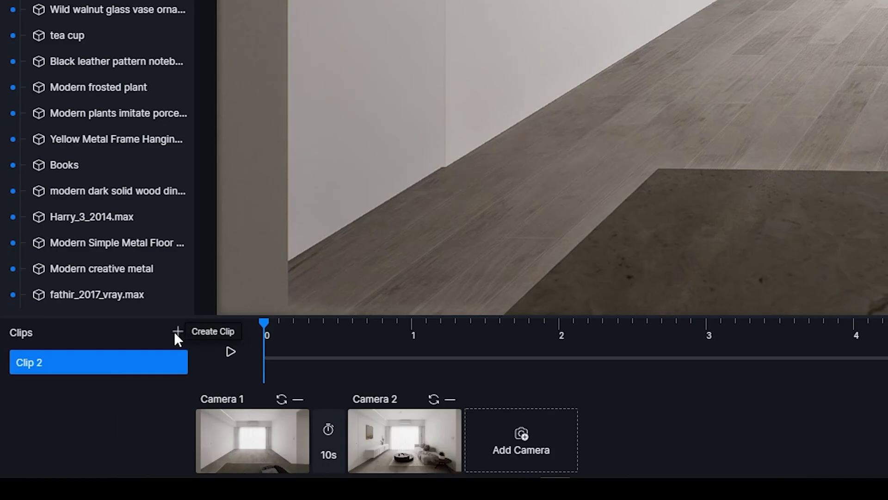
click(177, 332)
mouse_move(31, 357)
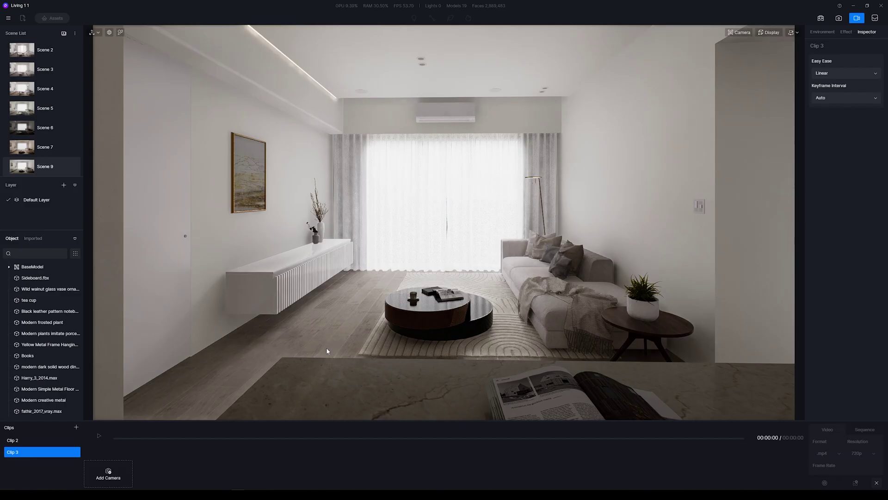
- Compose the living-room view behind the counter, straighten it with two-point perspective, and add it as the new clip's first camera
right_drag(327, 349, 340, 345)
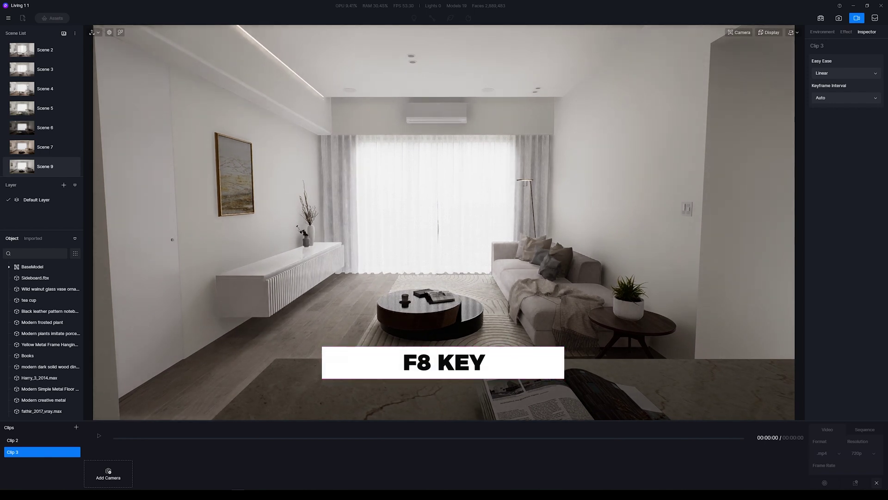
key(F8)
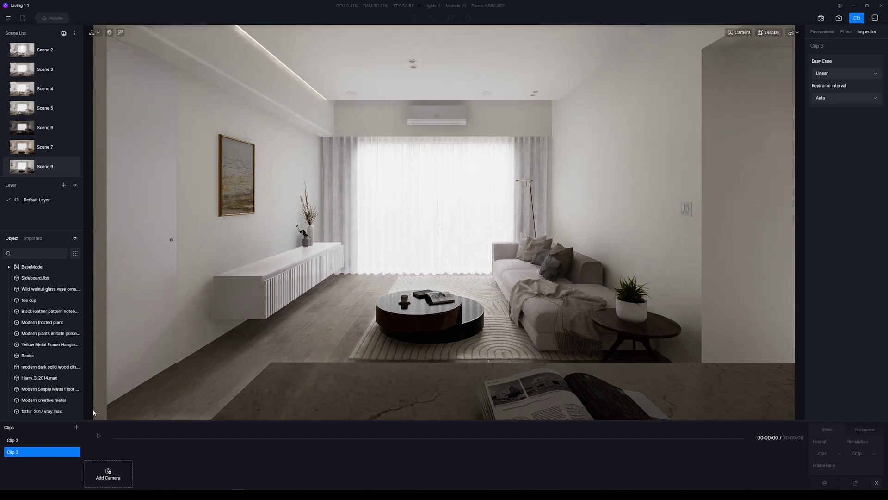
click(109, 473)
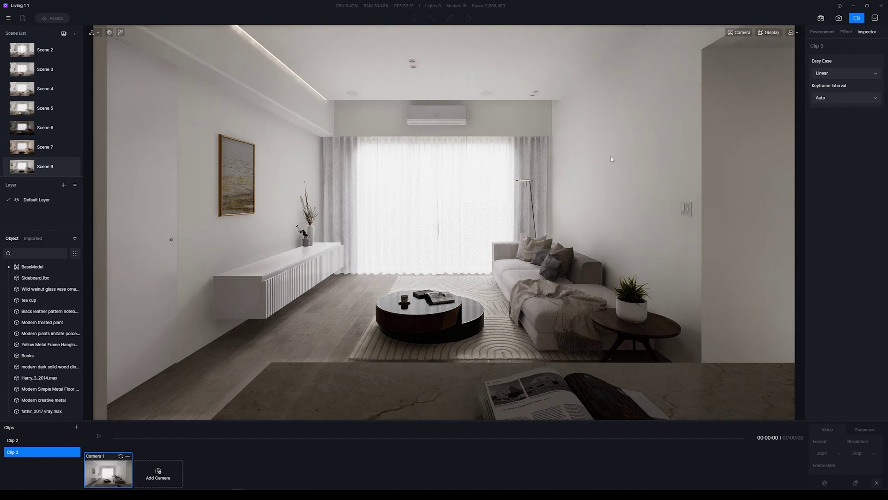
click(742, 33)
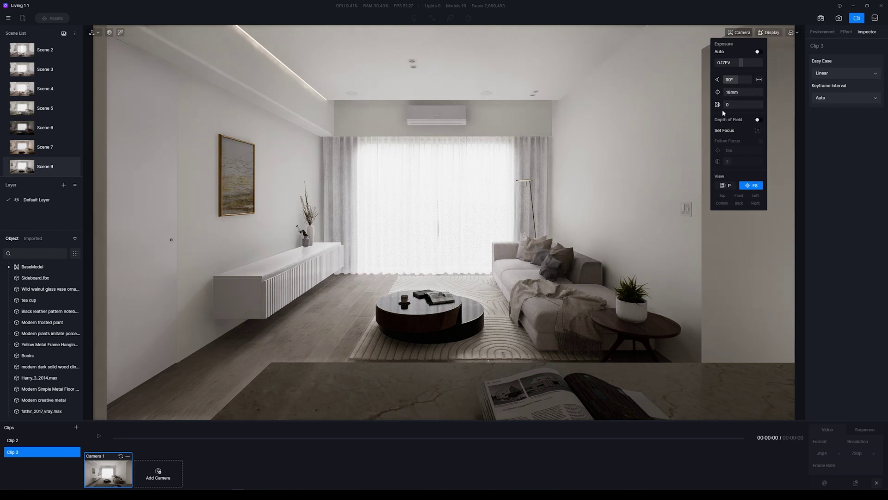
click(704, 55)
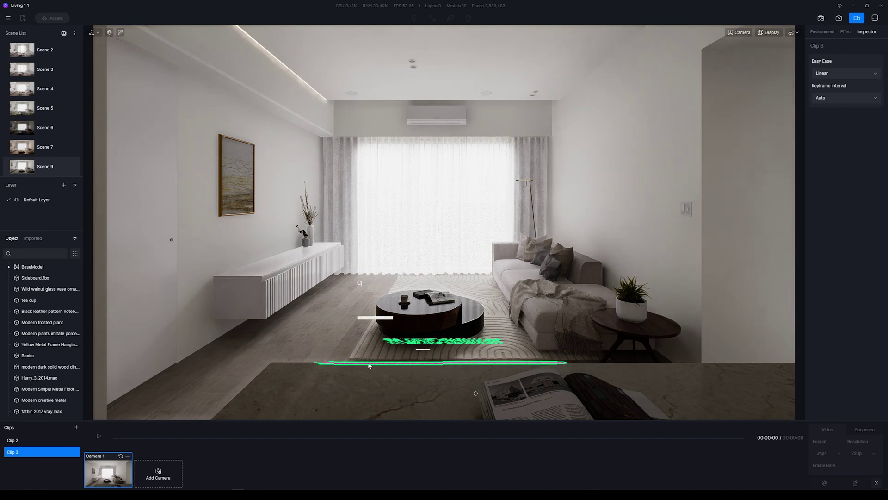
- Move the view forward past the counter, add it as the second camera, and preview the camera move
key(w)
key(w)
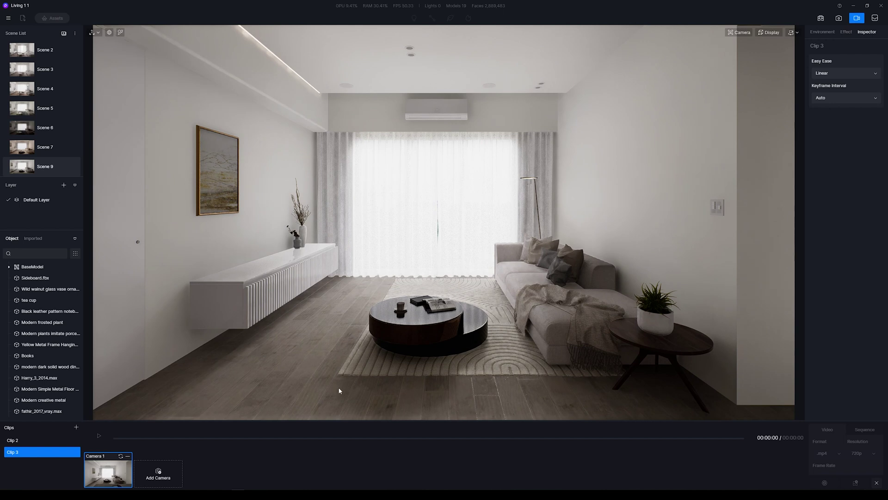
click(159, 473)
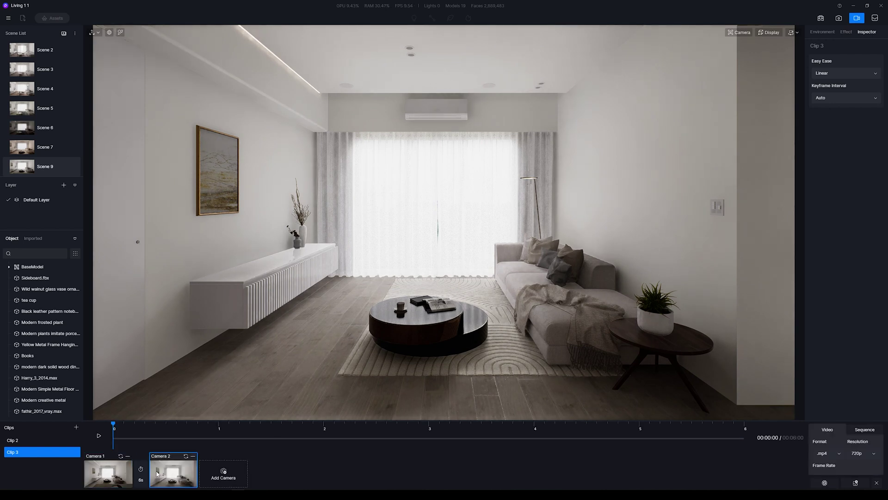
click(99, 435)
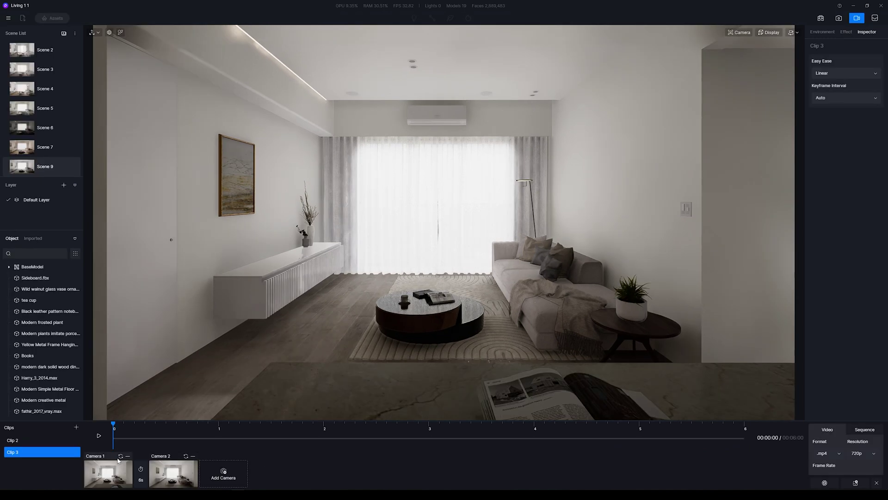
- Set the duration between the two cameras to 10 s, preview the slower move, and return to the clip's start
click(138, 479)
text(10)
key(Return)
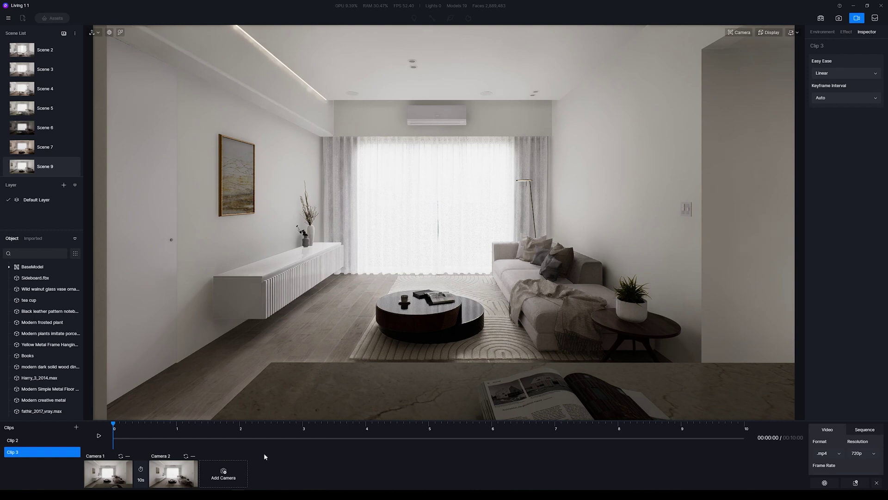
click(98, 436)
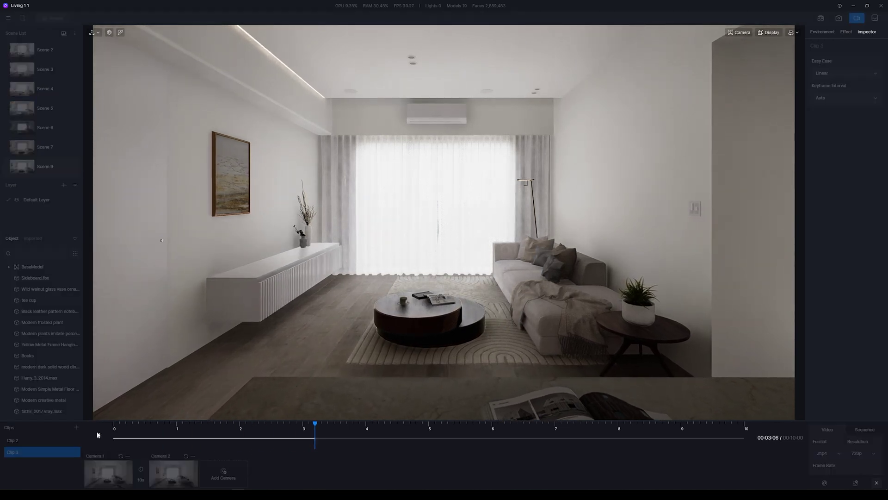
click(98, 435)
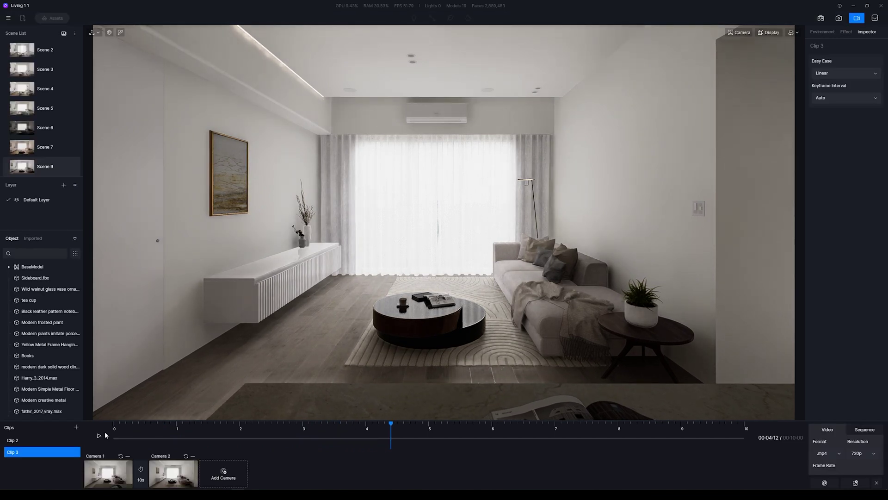
click(114, 435)
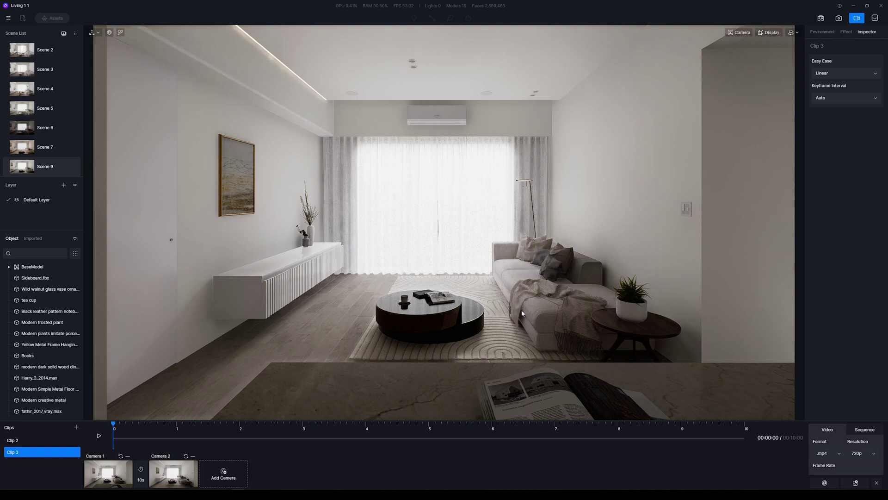
- Add a keyframe for the rug in its resting position on the floor at 00:01:00
click(500, 332)
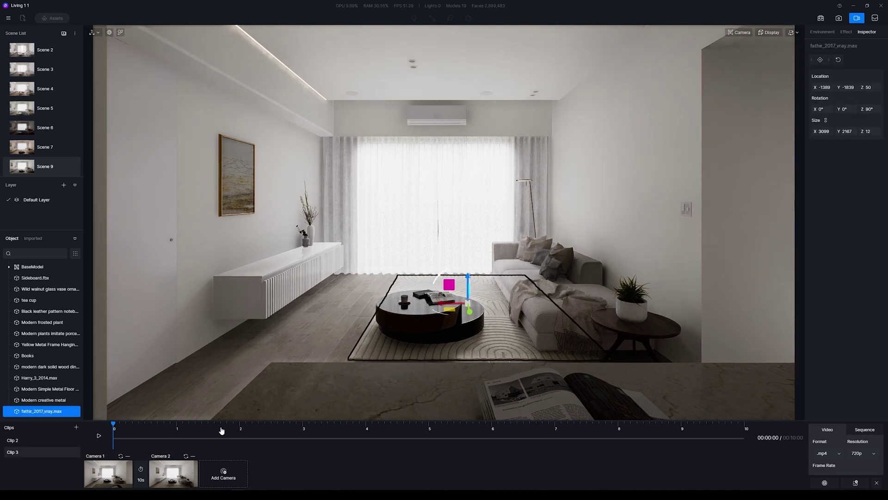
click(177, 435)
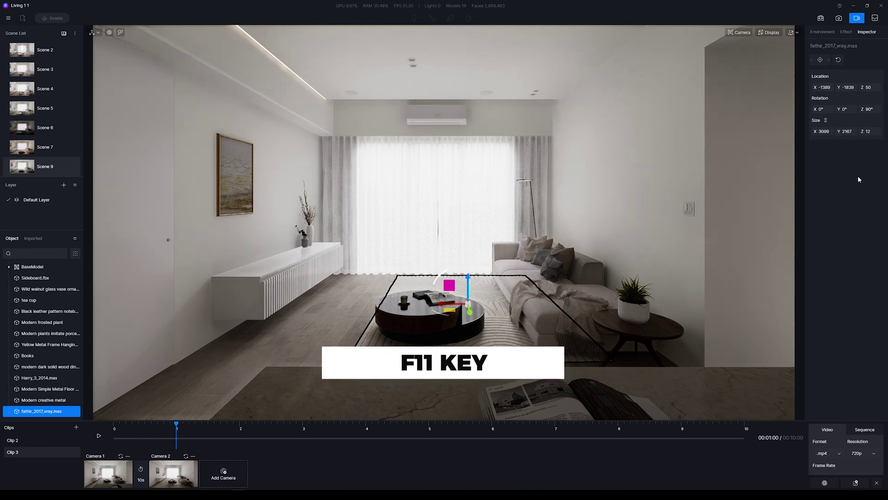
key(F11)
key(F11)
key(F11)
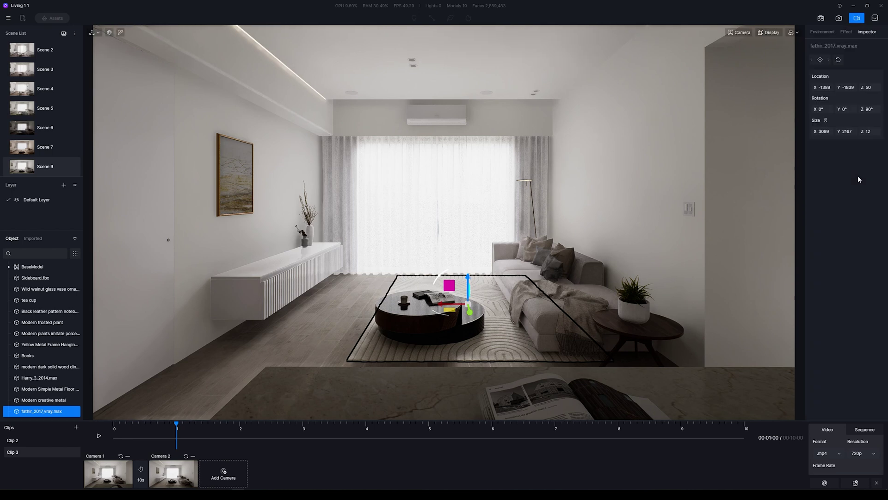
key(F11)
key(F11)
key(F11)
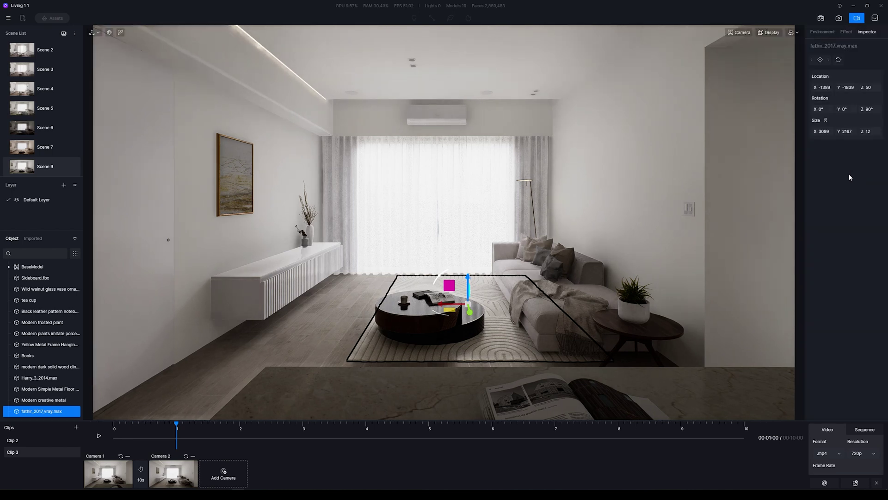
key(ctrl+s)
click(820, 61)
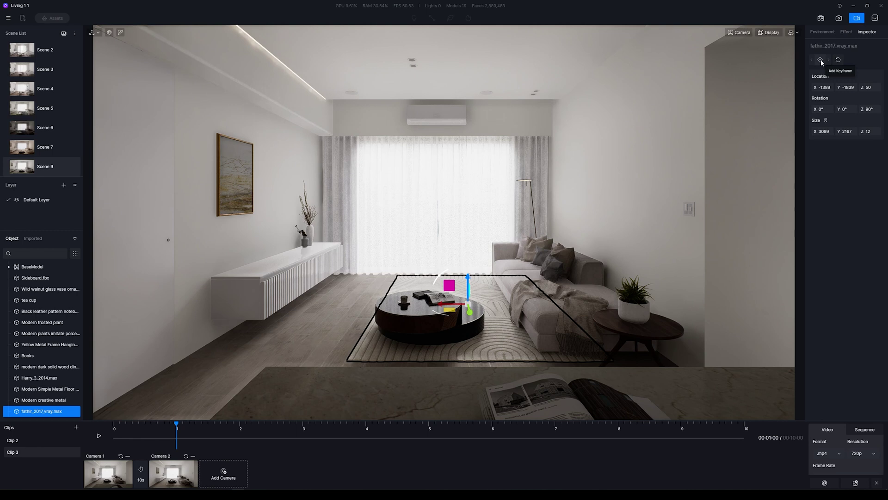
click(820, 60)
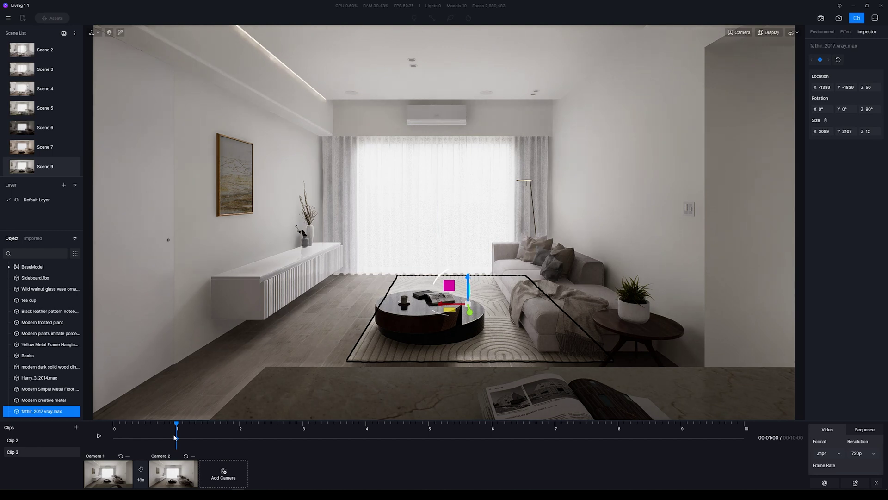
- Keyframe the rug above the ceiling at 00:00:22 with its Z location set to 3500
drag(175, 437, 160, 430)
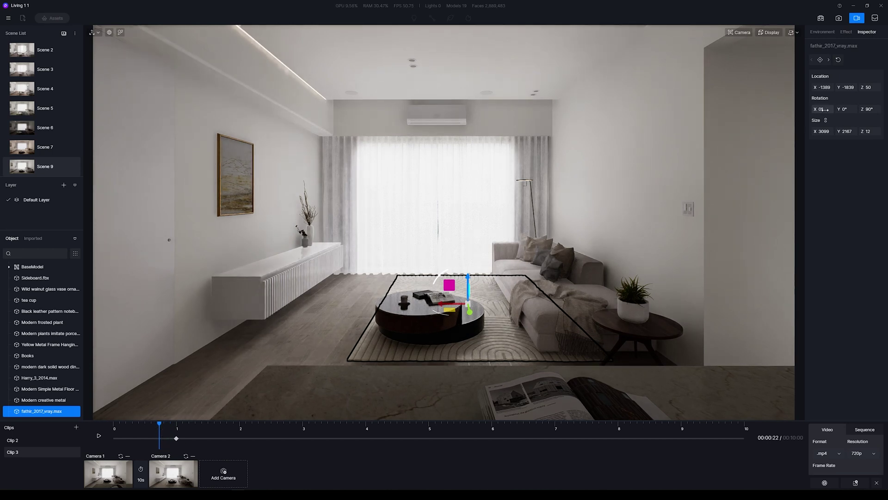
click(869, 87)
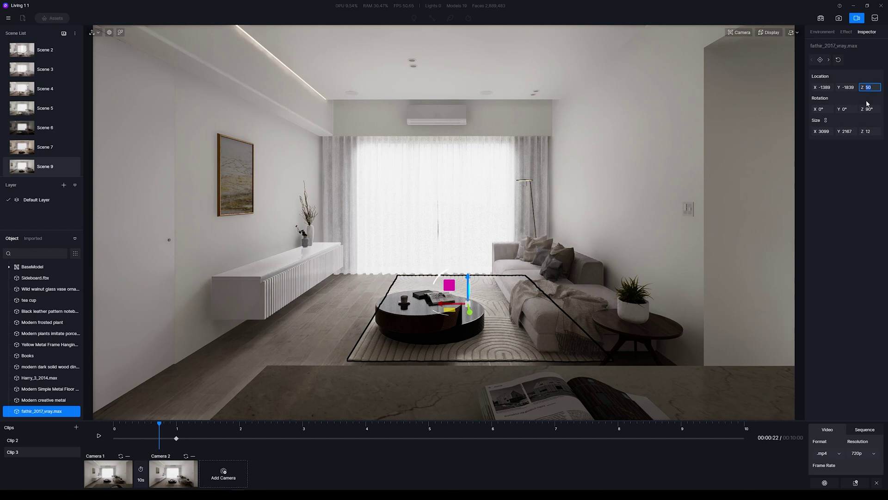
text(3000)
key(Return)
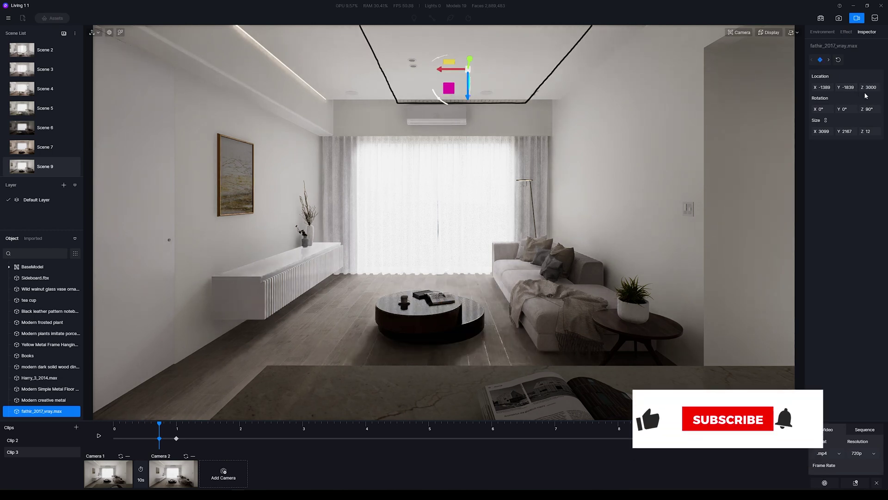
click(869, 88)
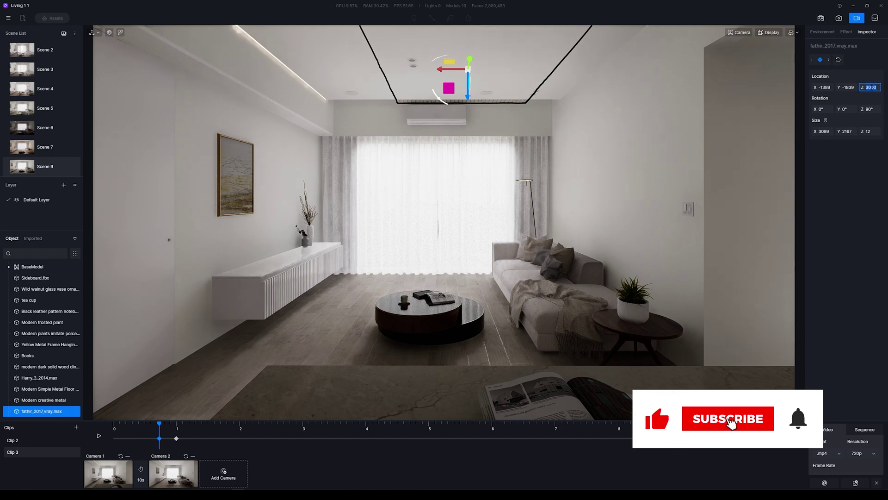
text(3500)
key(Return)
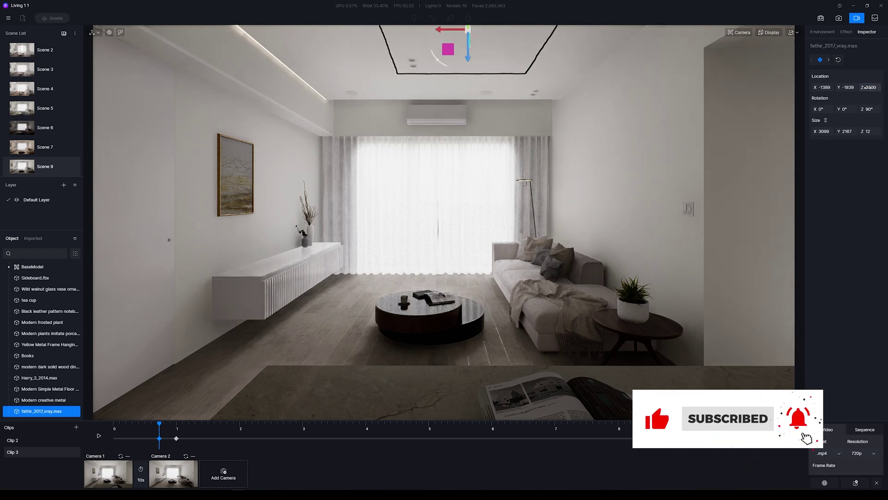
- Rotate the rug at the 00:00:22 keyframe to X 9°, Y 349°, Z 105°, and scrub through its fall
mouse_move(159, 428)
mouse_down()
mouse_move(182, 429)
mouse_move(146, 429)
mouse_move(184, 429)
mouse_move(159, 427)
mouse_up()
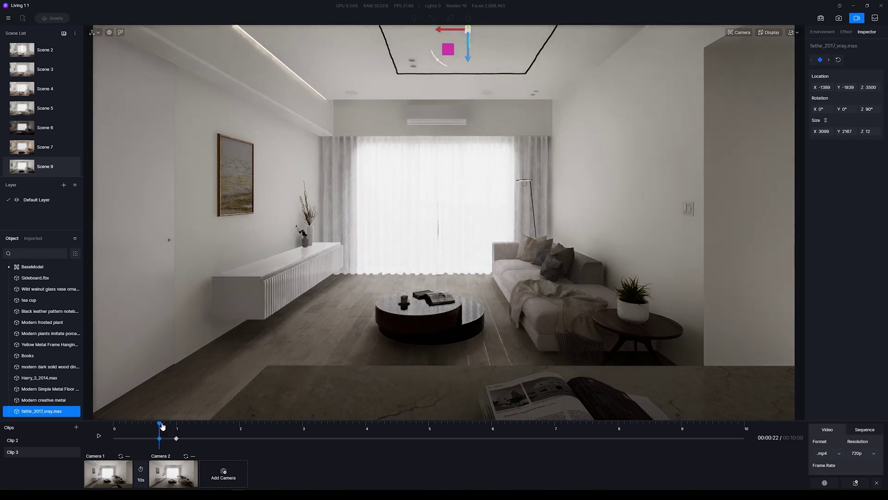
drag(824, 108, 877, 110)
drag(159, 424, 175, 437)
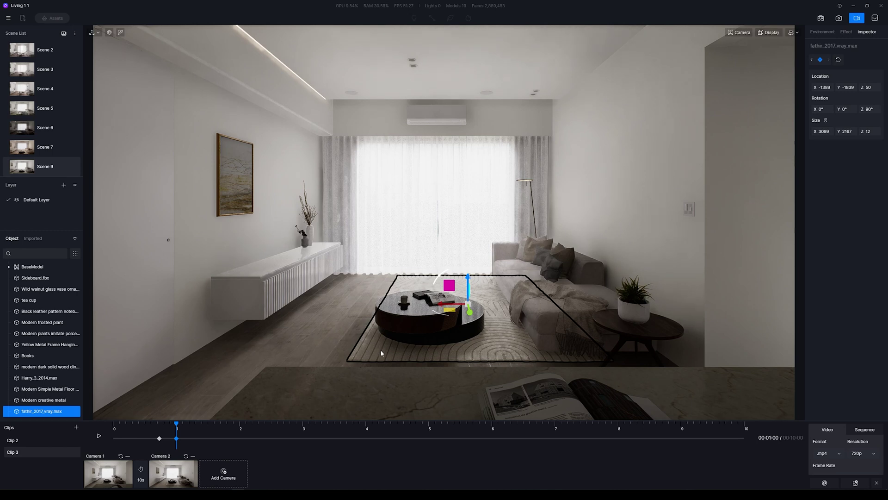
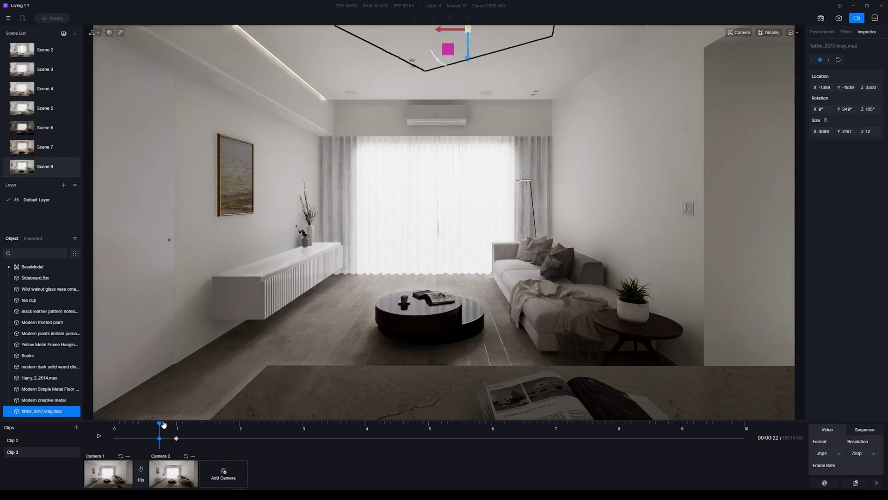
drag(180, 425, 172, 425)
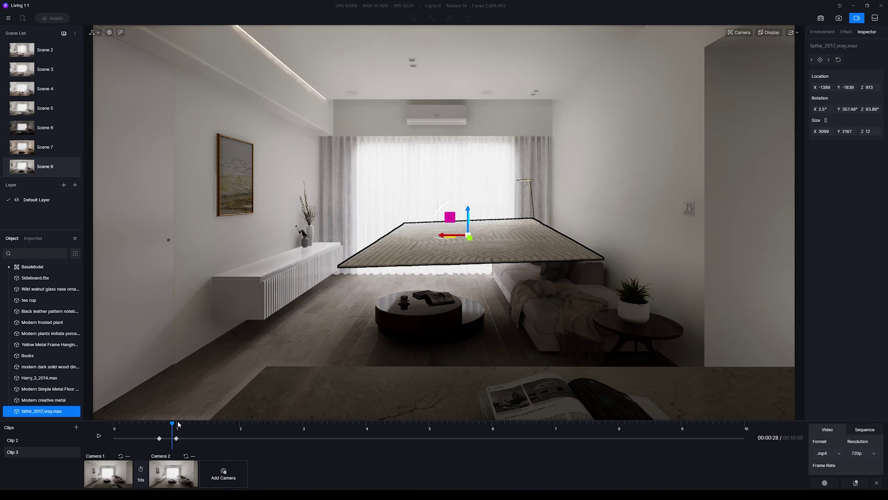
- Add another resting keyframe for the rug at 00:01:08 and scrub back and forth to check the landing
drag(179, 424, 193, 422)
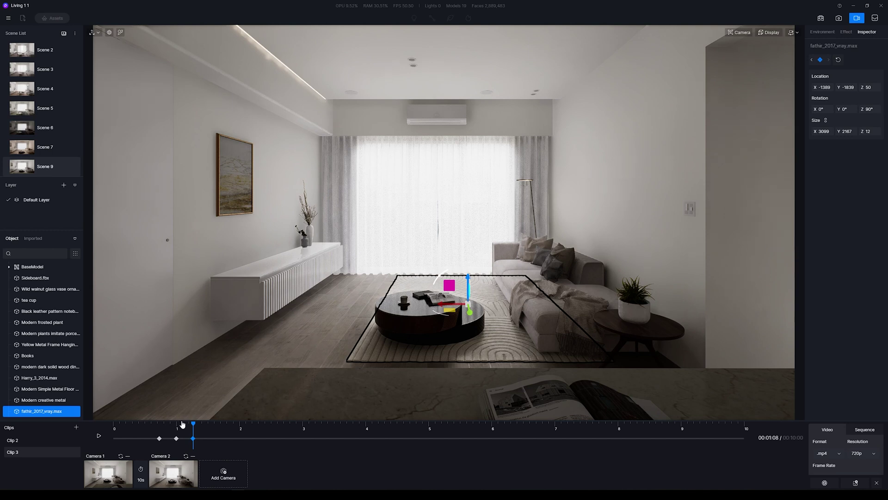
drag(198, 426, 174, 423)
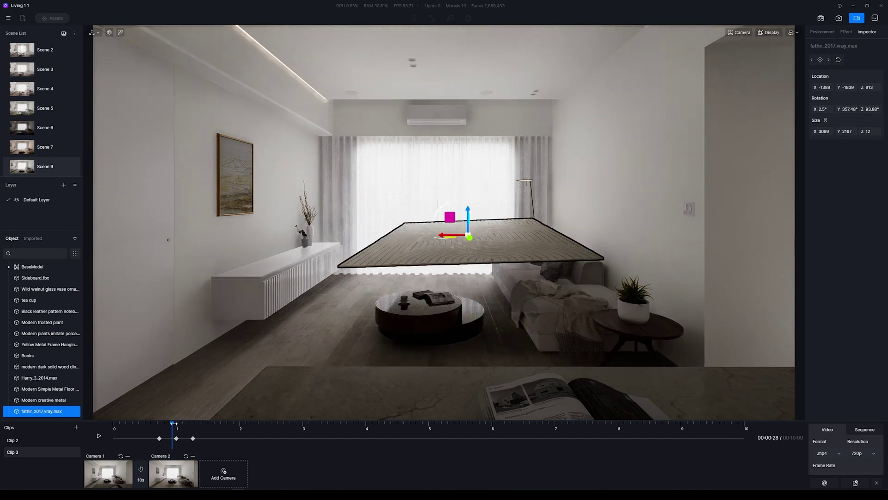
click(440, 316)
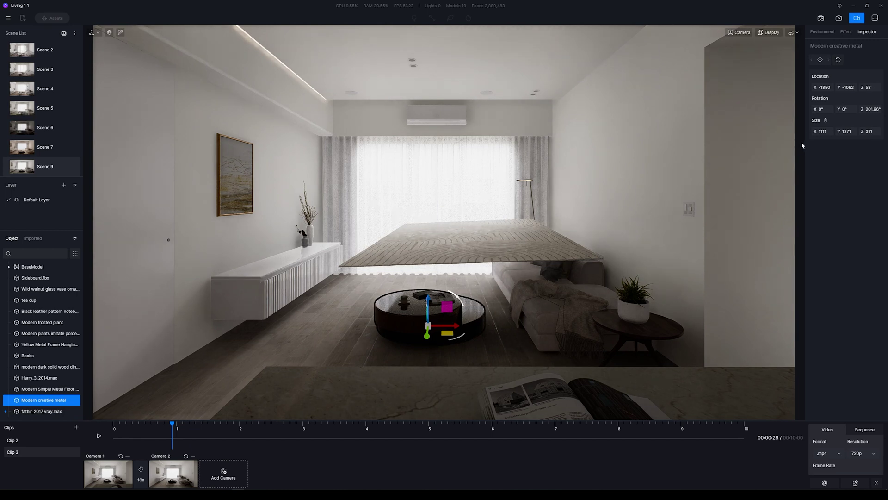
click(431, 252)
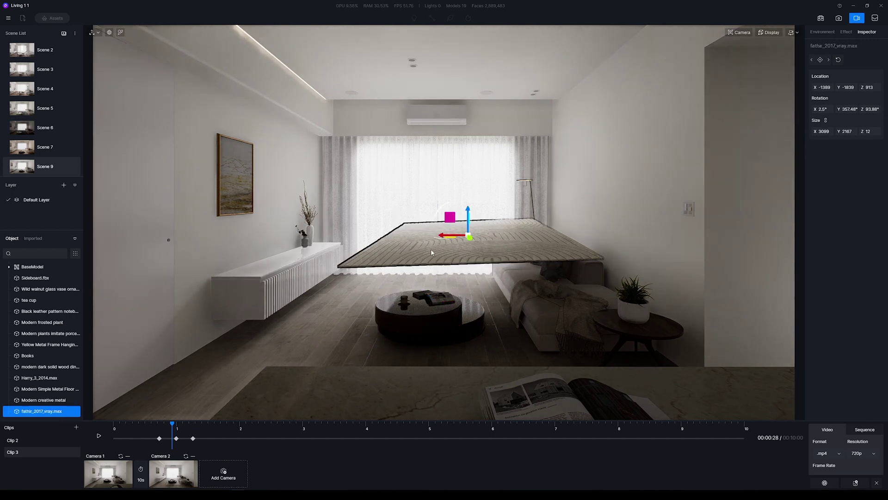
drag(172, 424, 193, 424)
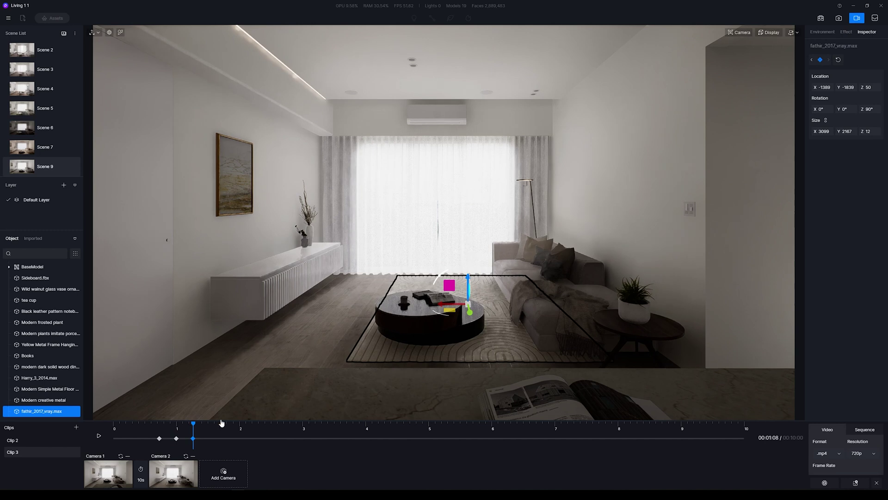
- Keyframe the round coffee table at rest at 00:01:08 and raised to Z location 3500 at 00:00:28
click(819, 60)
click(397, 323)
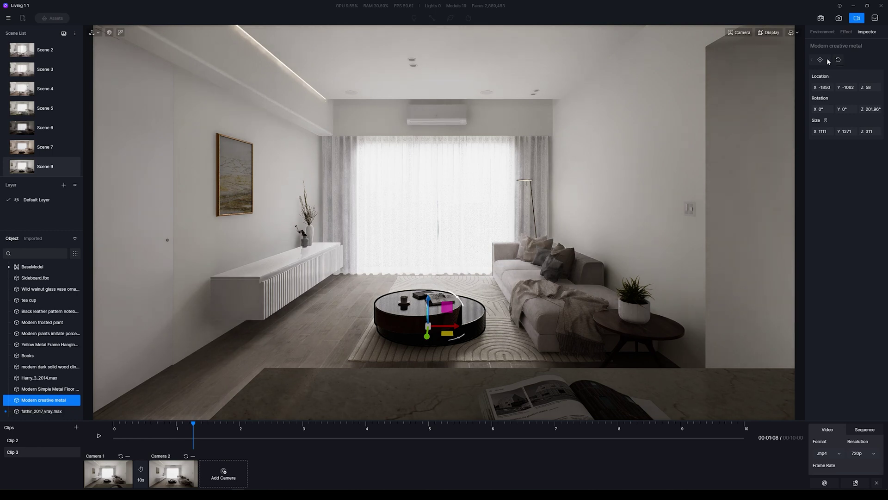
drag(191, 426, 171, 432)
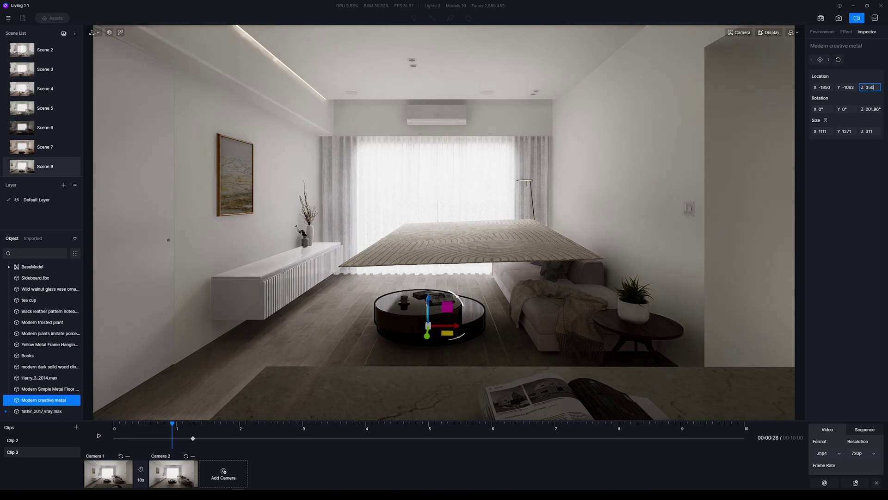
text(0)
key(Return)
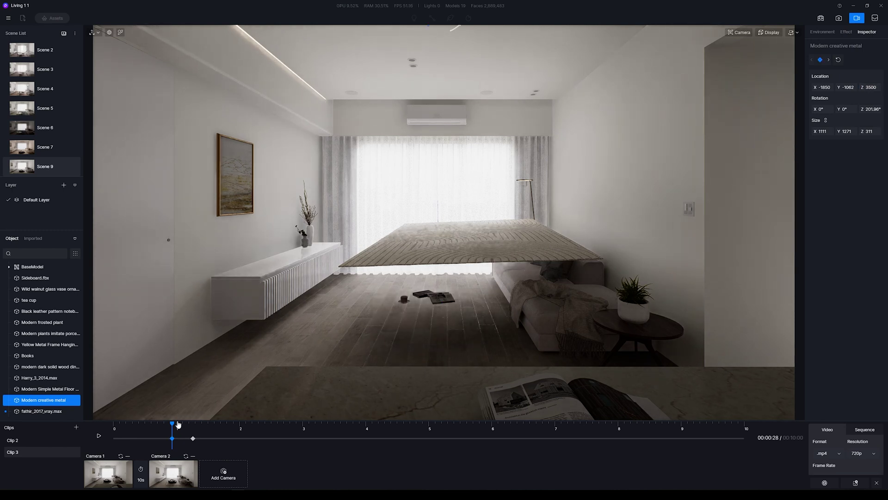
- Play the clip and scrub through the coffee table's fall to check its timing against the rug
click(98, 436)
click(98, 435)
drag(166, 429, 189, 431)
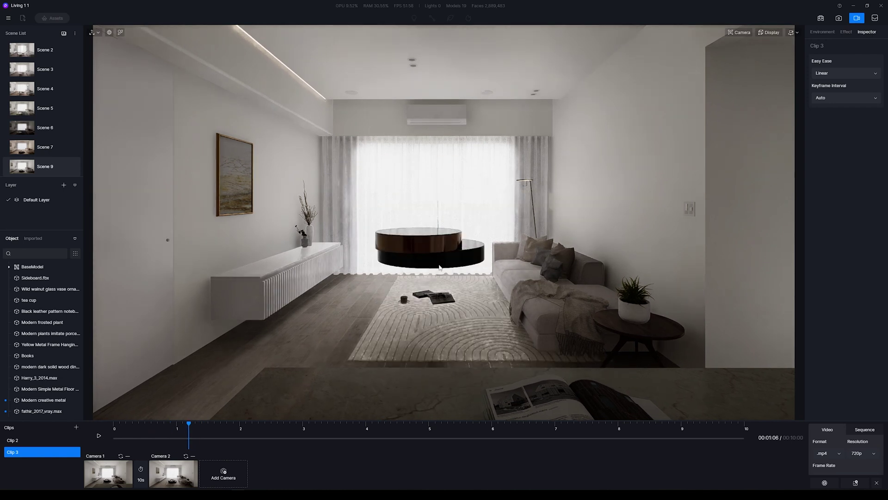
- Move the coffee table's raised keyframe to 1 second and its resting keyframe to about 1.5 seconds, and preview the drop
click(449, 244)
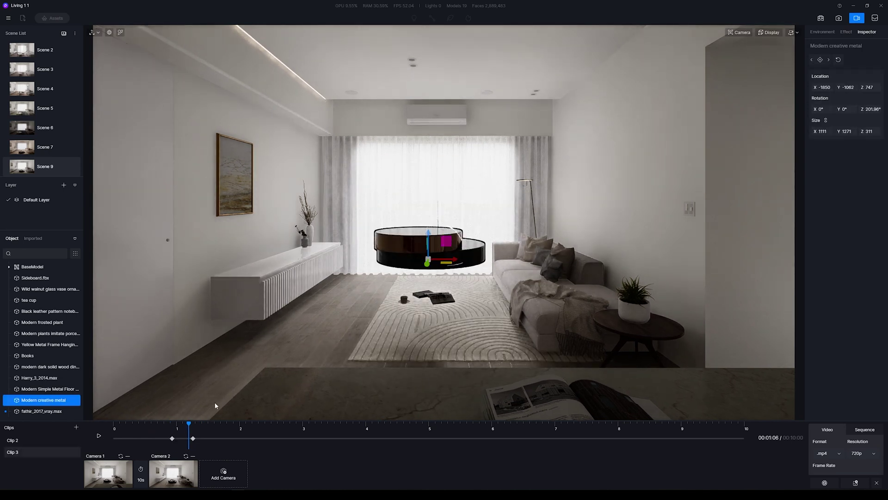
click(172, 438)
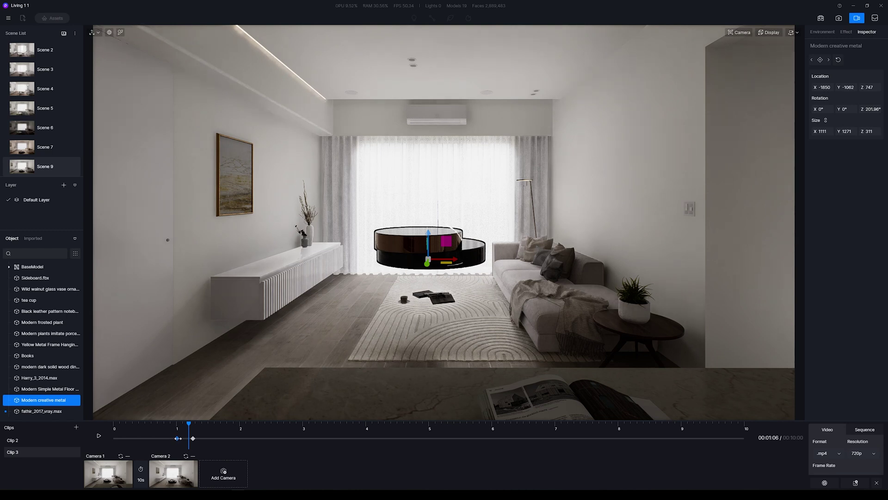
click(193, 438)
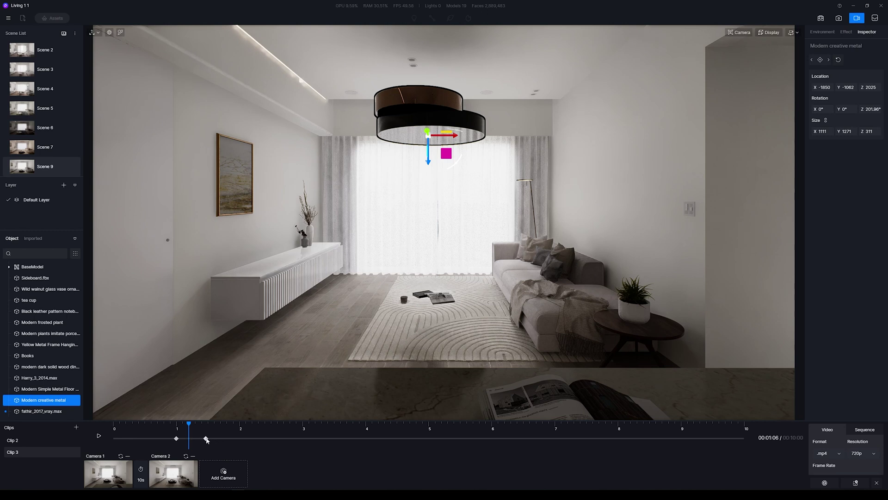
click(169, 426)
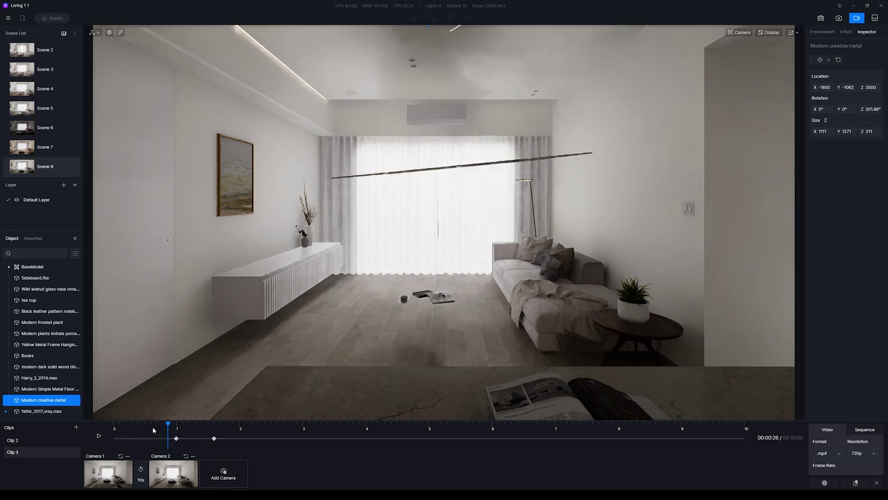
click(98, 435)
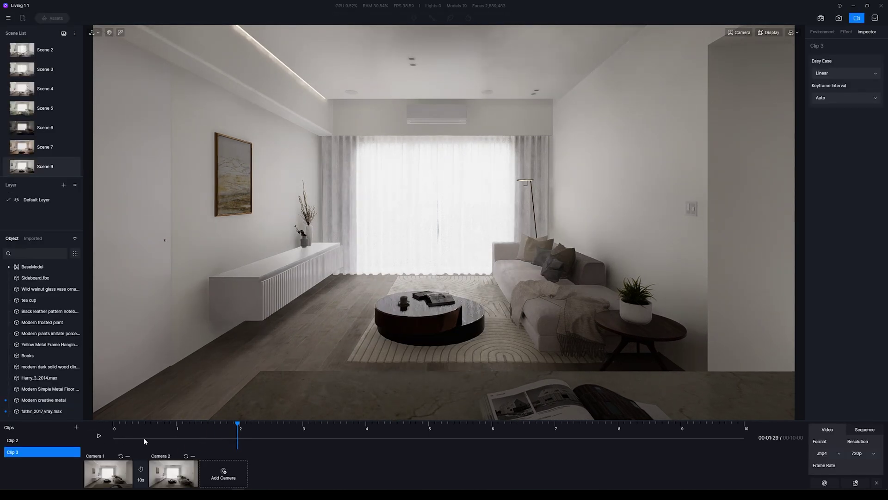
click(433, 329)
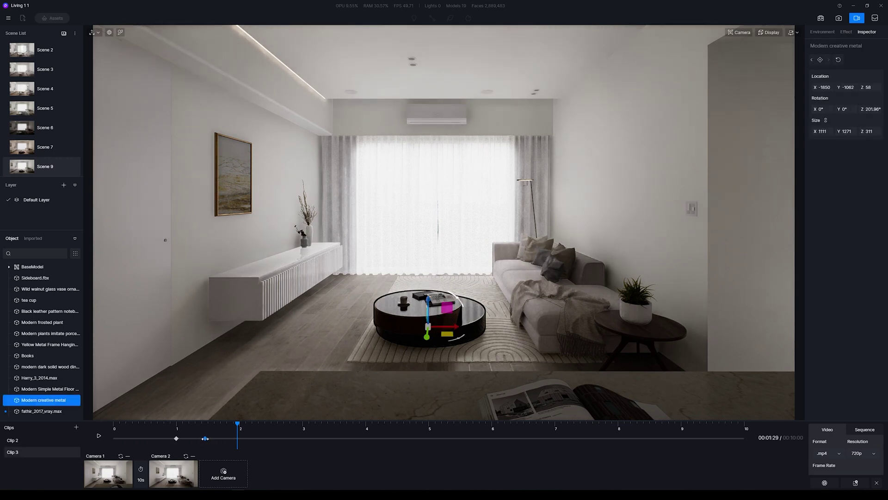
drag(182, 434, 222, 435)
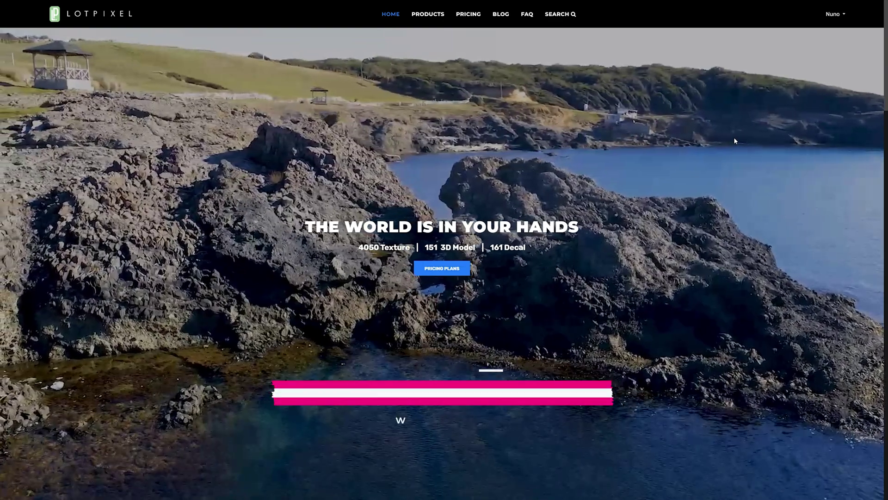
- Switch to the LotPixel website and look through the home page's library, 3D asset and surface sections
scroll(668, 199, down, 5)
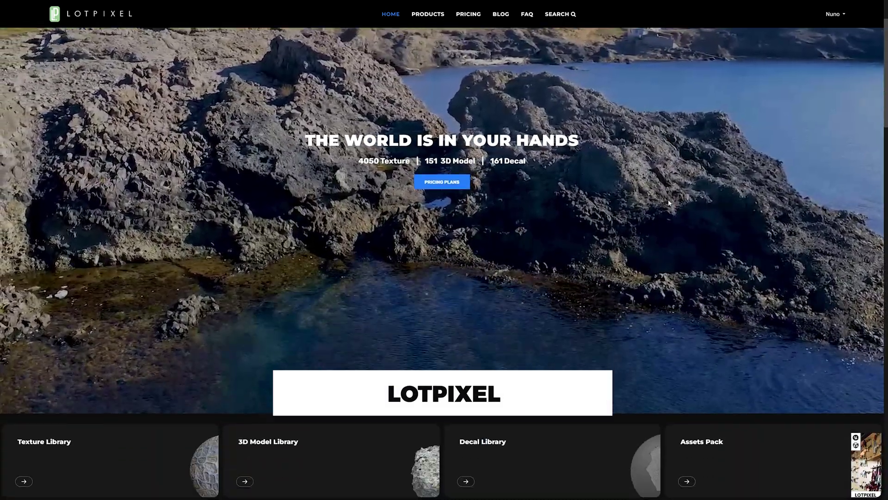
scroll(675, 197, down, 4)
scroll(689, 195, down, 3)
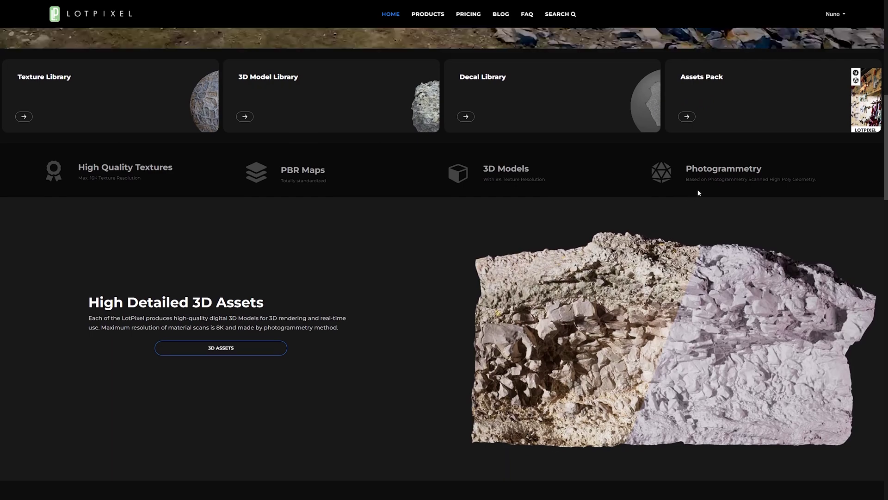
scroll(698, 190, down, 3)
scroll(700, 194, down, 6)
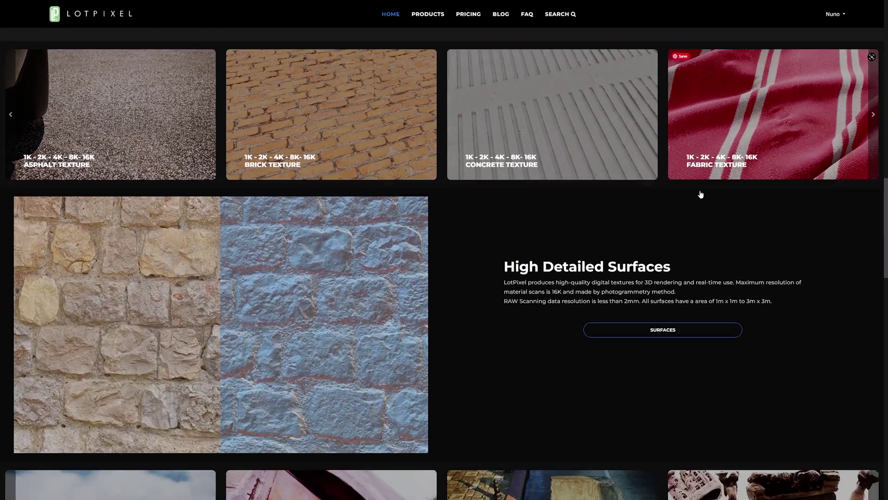
scroll(777, 183, down, 1)
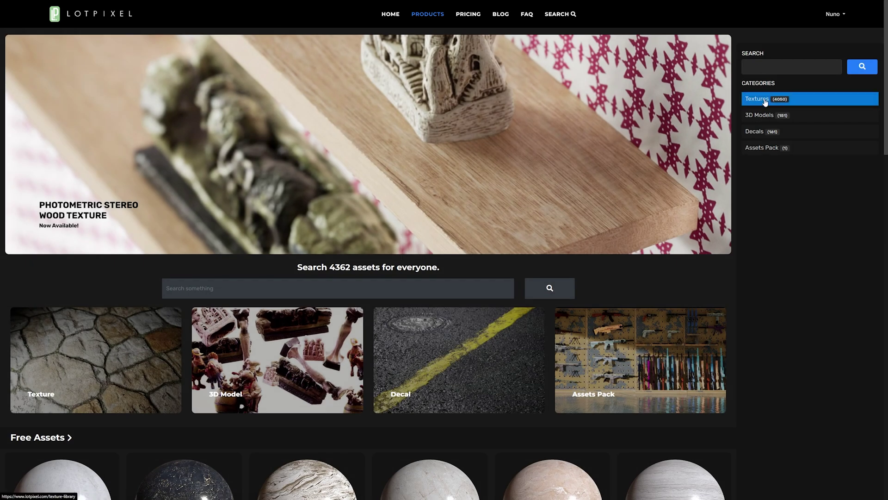
- Open the texture library, show only the free textures and look through them
click(765, 100)
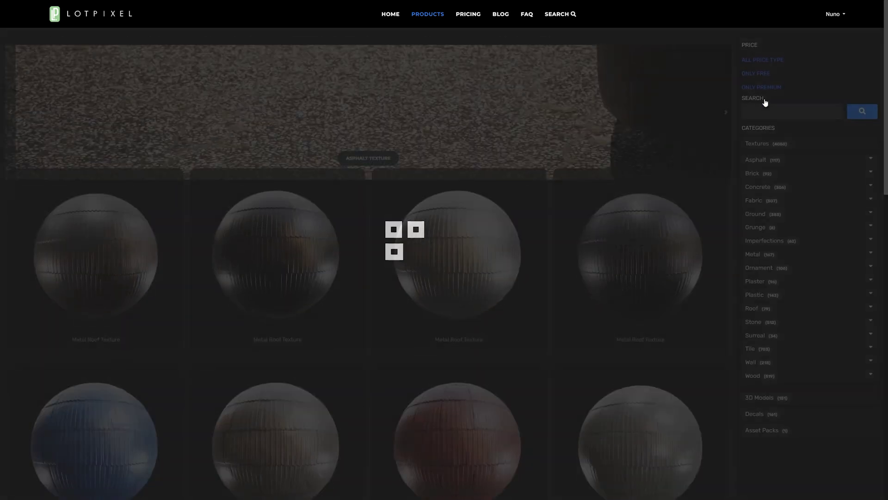
click(764, 75)
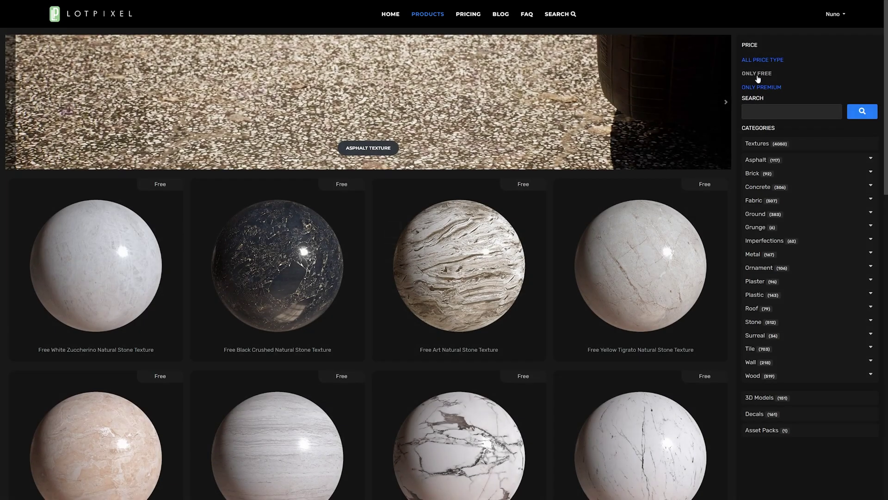
scroll(621, 185, down, 10)
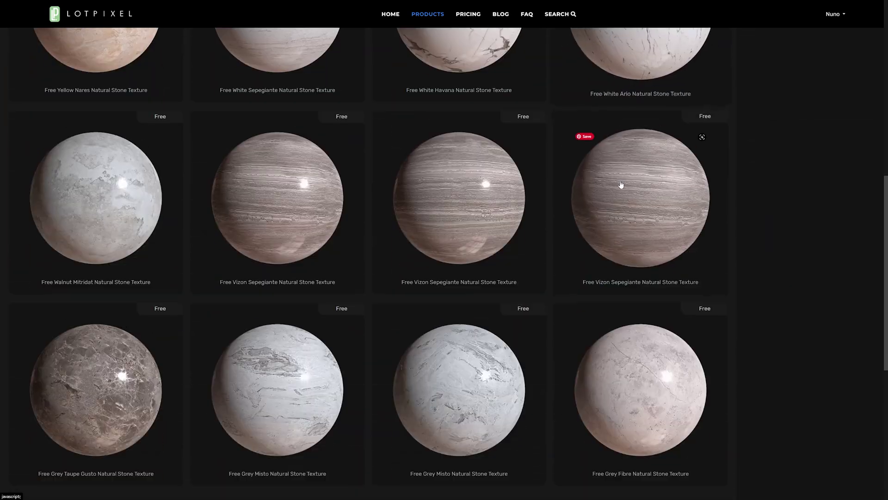
scroll(565, 192, down, 1)
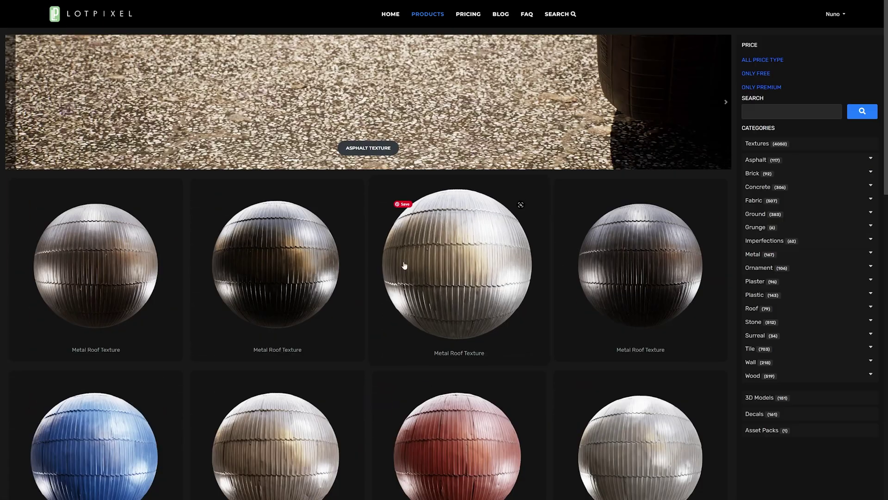
- Open a dark Metal Roof Texture, toggle its Albedo, Roughness and Metallic maps, choose 8k resolution and close it without downloading
click(289, 247)
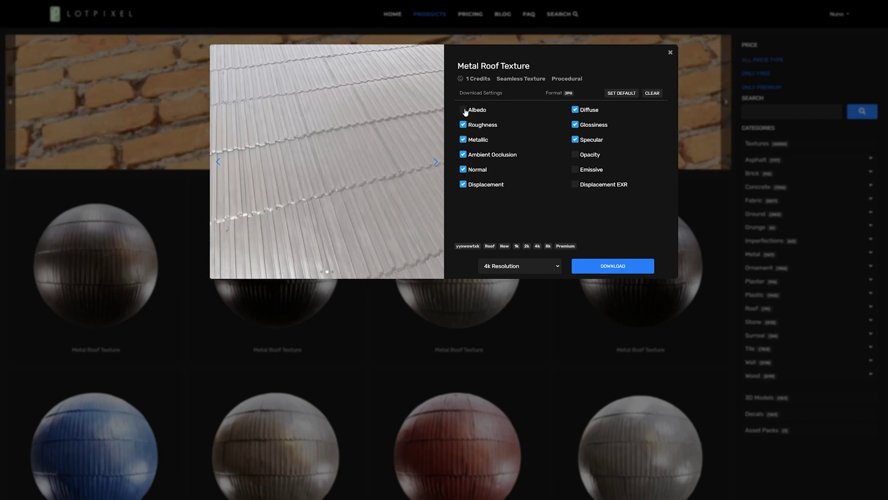
click(463, 139)
click(463, 125)
click(463, 109)
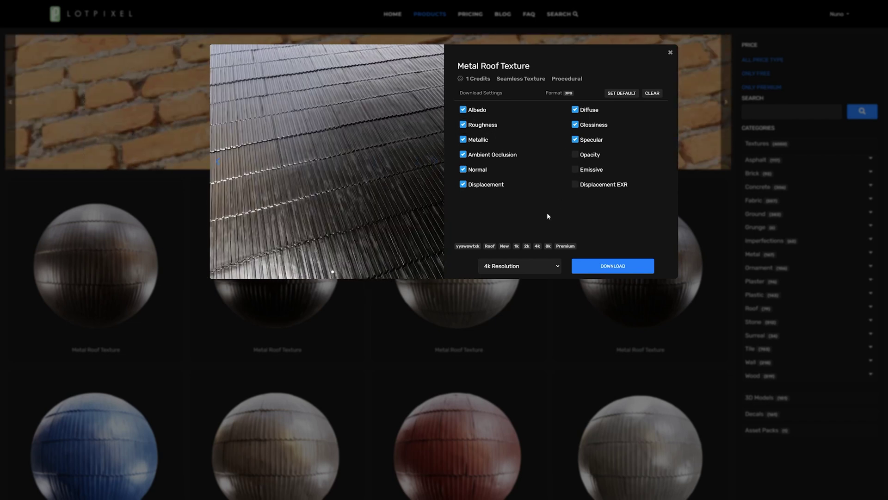
click(516, 270)
click(507, 298)
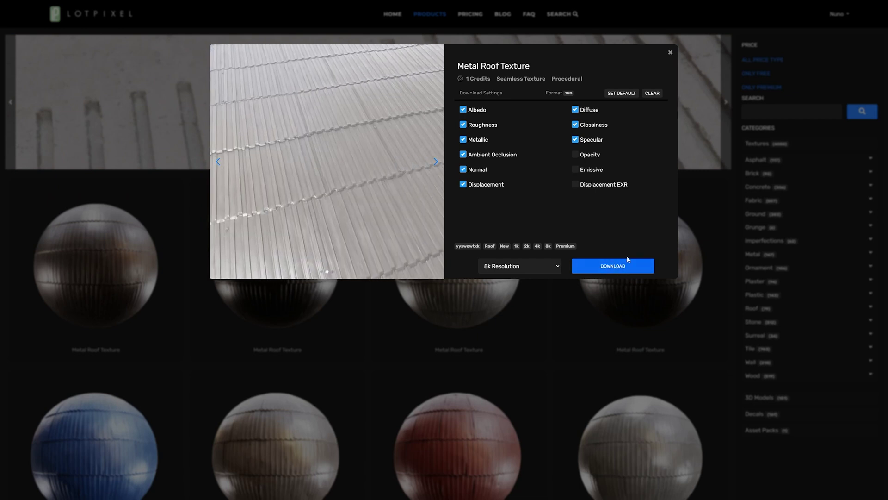
click(839, 206)
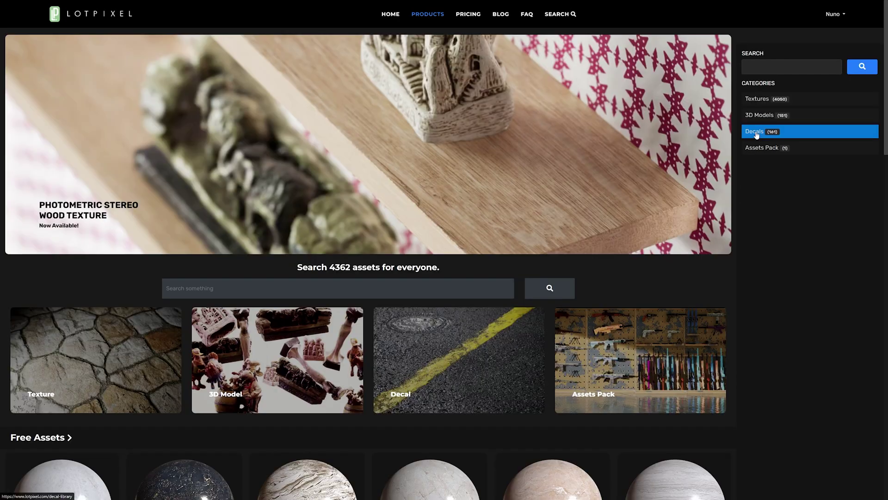
- Open the decal library and look through its decals
click(757, 132)
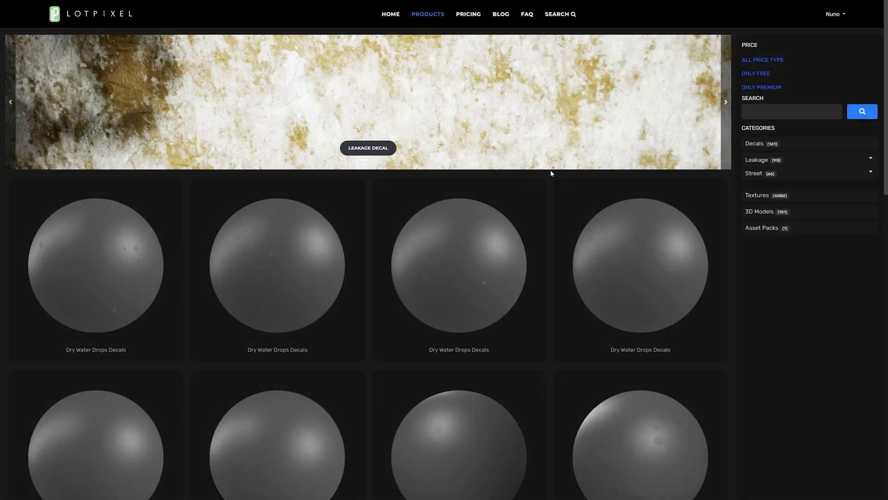
scroll(408, 234, down, 1)
scroll(408, 234, down, 3)
scroll(408, 234, up, 4)
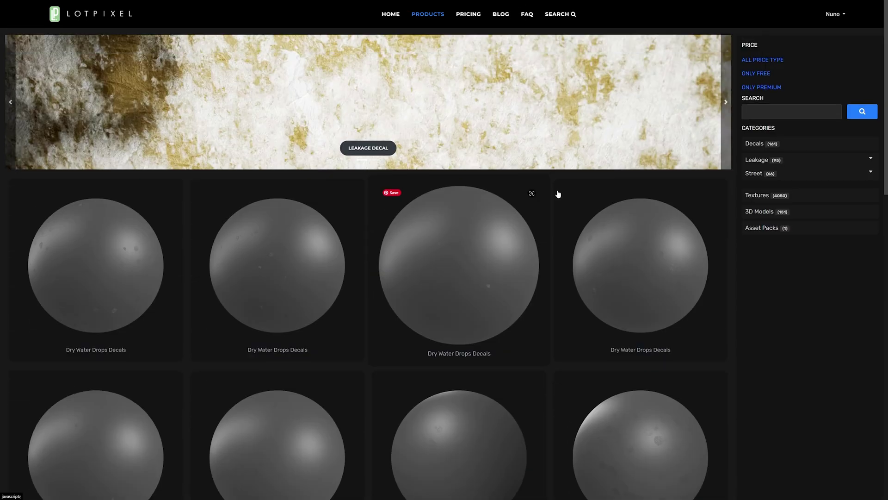
- Browse the 3D model library and view the download options of models such as the Frying Pan
click(759, 211)
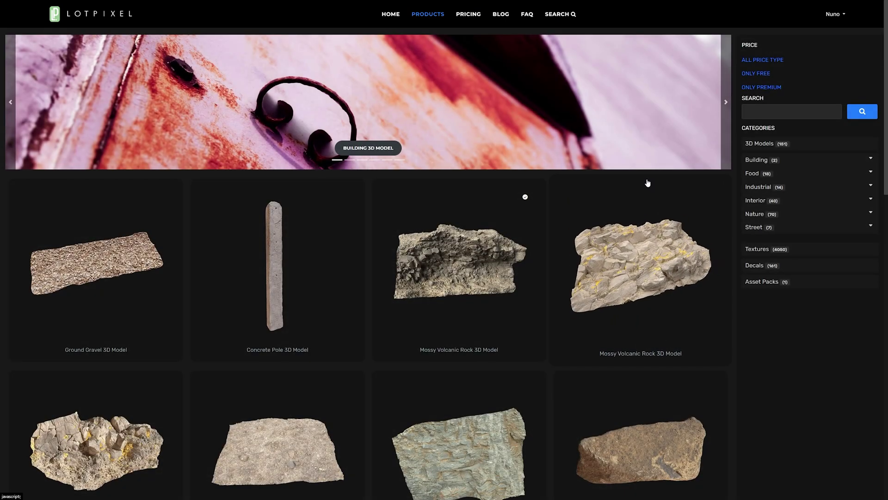
scroll(647, 183, down, 1)
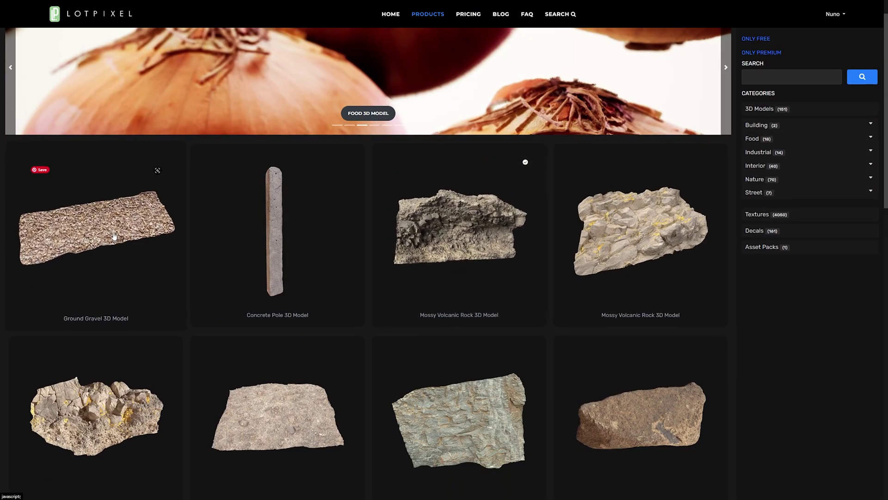
click(123, 235)
click(93, 279)
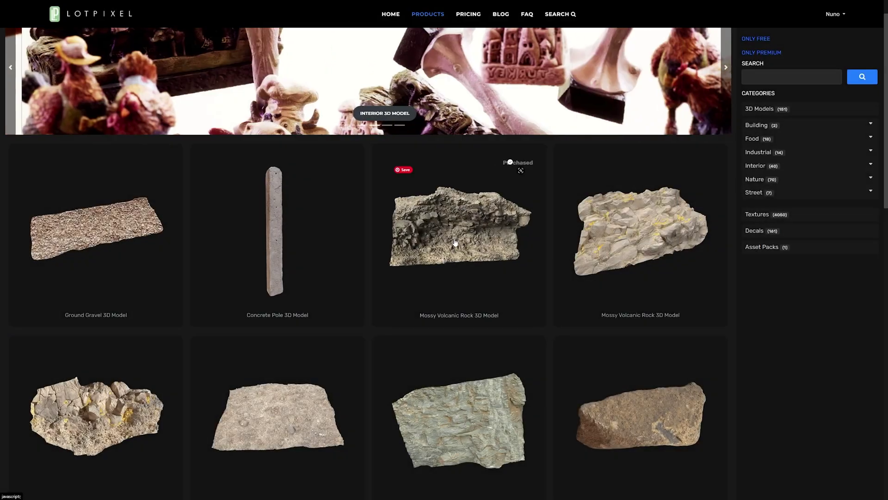
click(448, 240)
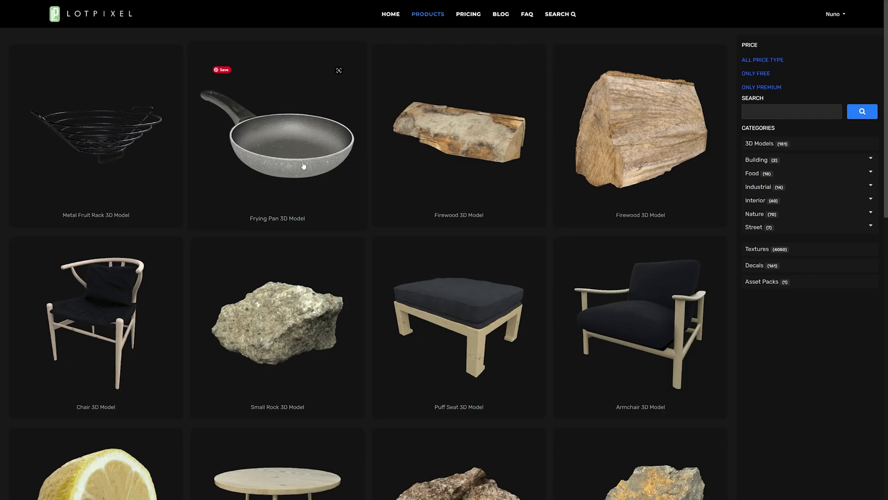
click(280, 139)
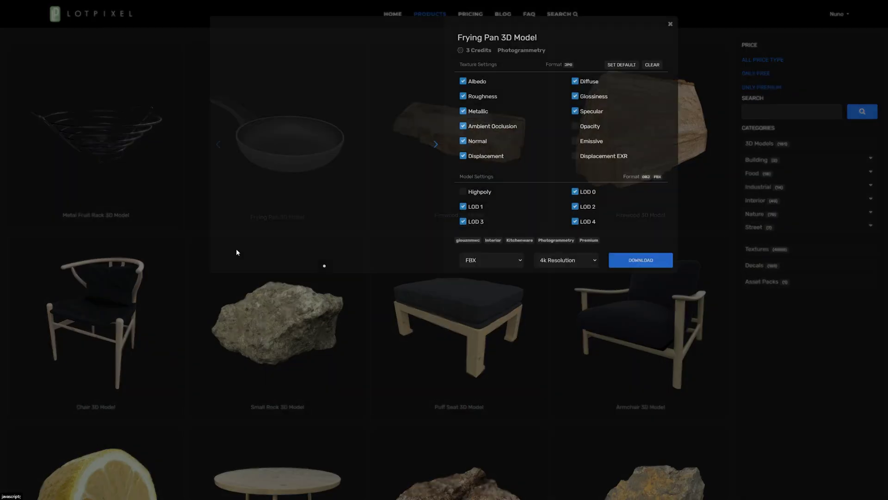
click(171, 318)
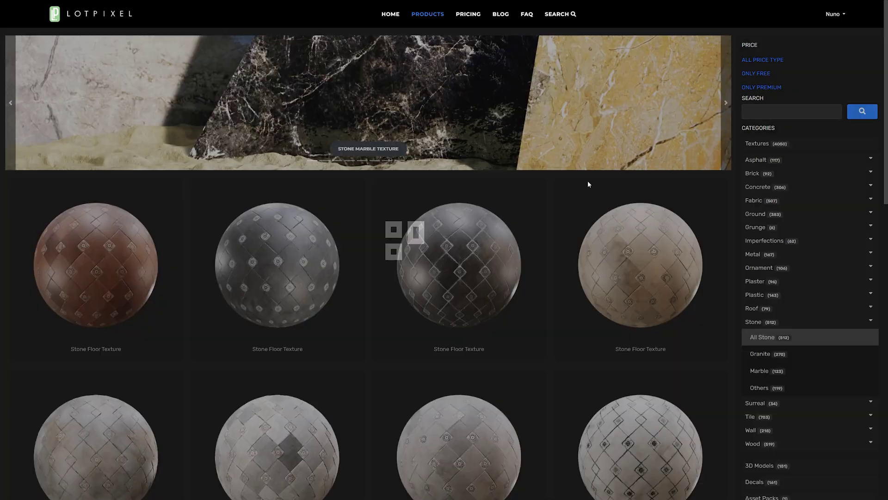
- Look through the stone textures, and open and examine the All Brick texture category
scroll(597, 185, down, 3)
scroll(608, 189, down, 8)
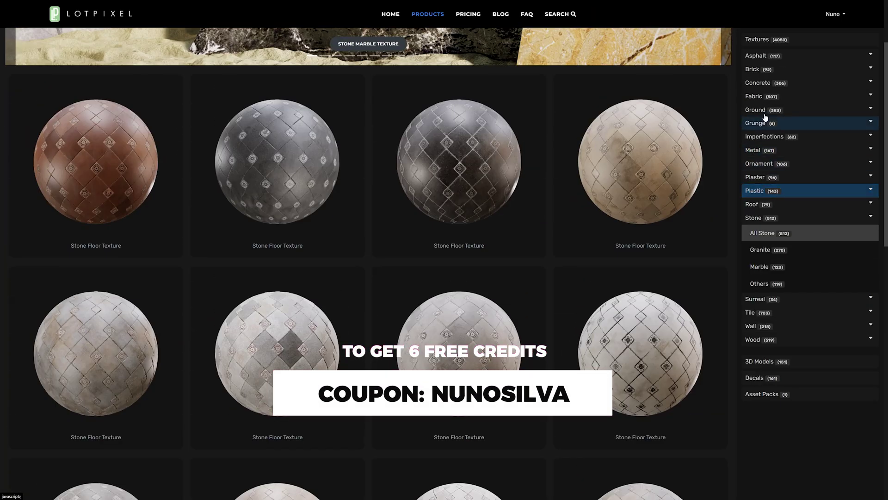
click(765, 69)
click(763, 84)
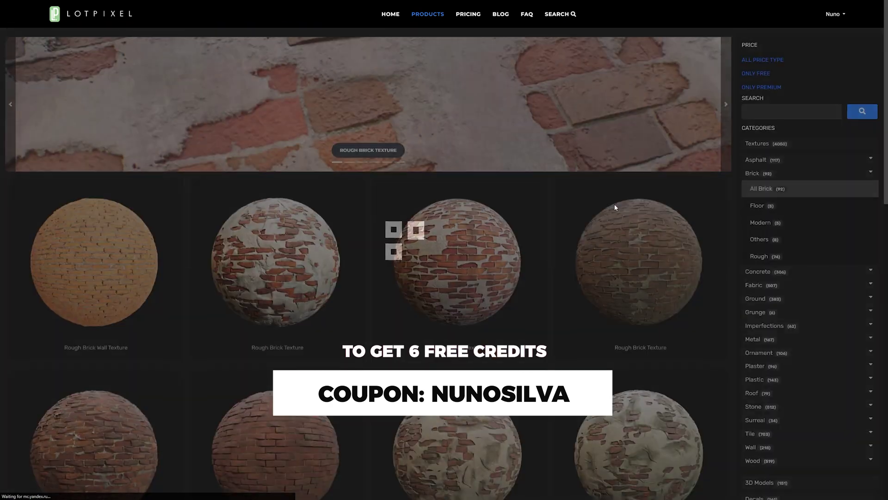
scroll(618, 208, down, 4)
scroll(620, 207, down, 7)
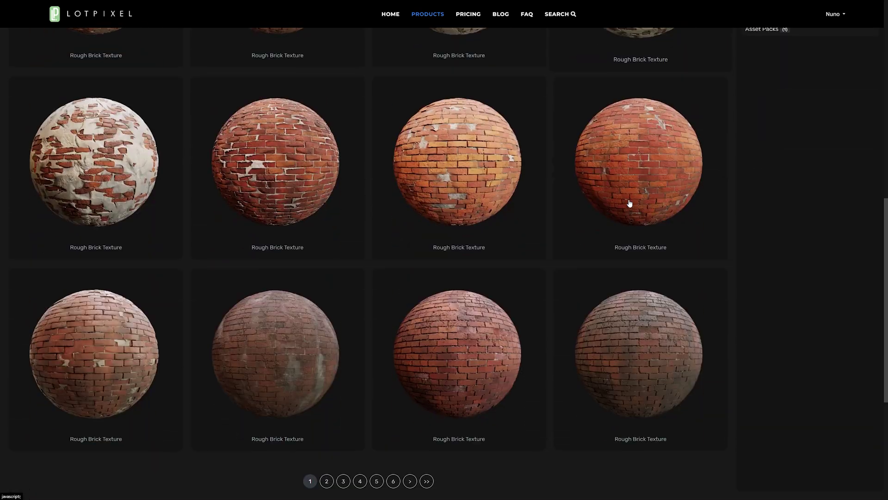
scroll(629, 203, down, 1)
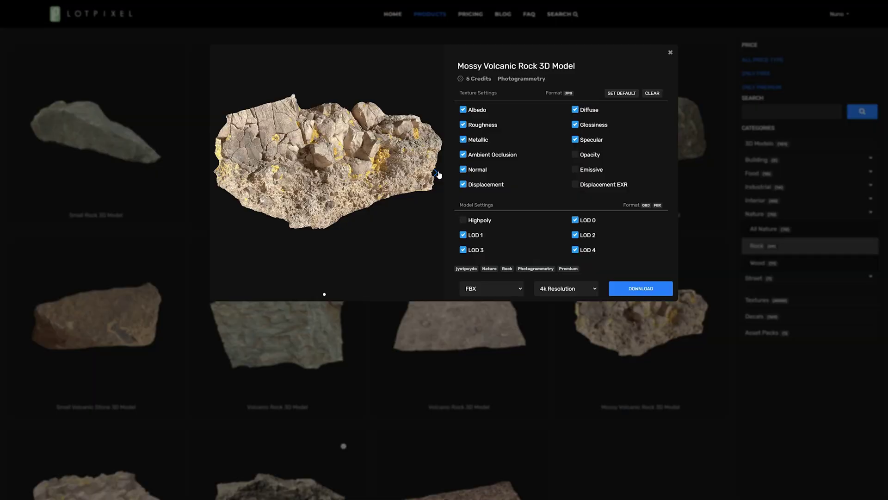
- Rotate the Mossy Volcanic Rock 3D Model preview to examine it
click(437, 173)
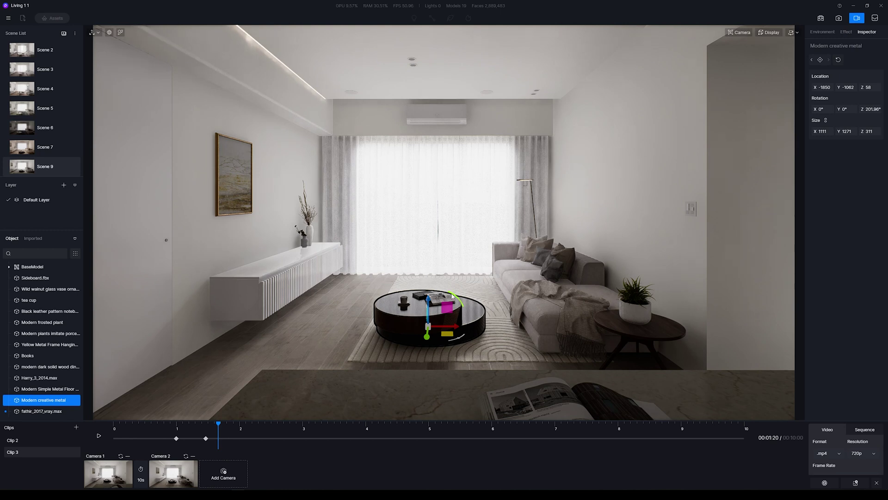
- Add keyframes to the tea cup at 00:01:22 and to the Books and black leather notebook at 00:01:23
click(205, 428)
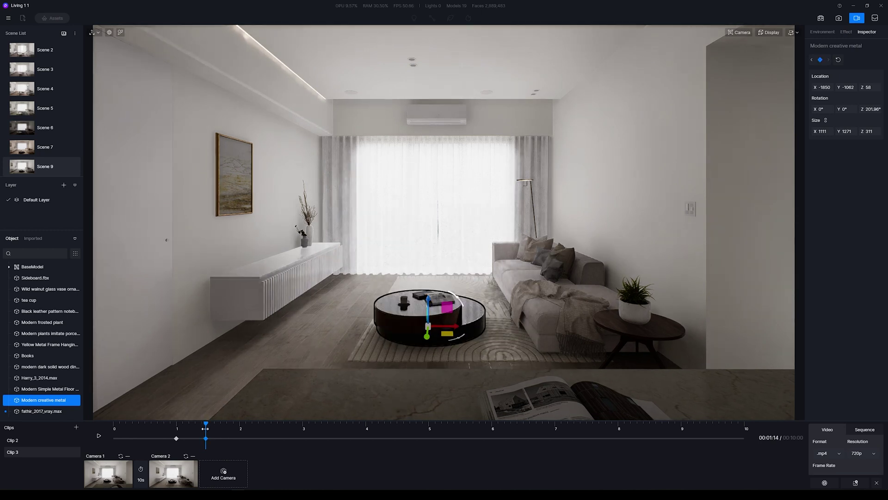
drag(204, 428, 222, 428)
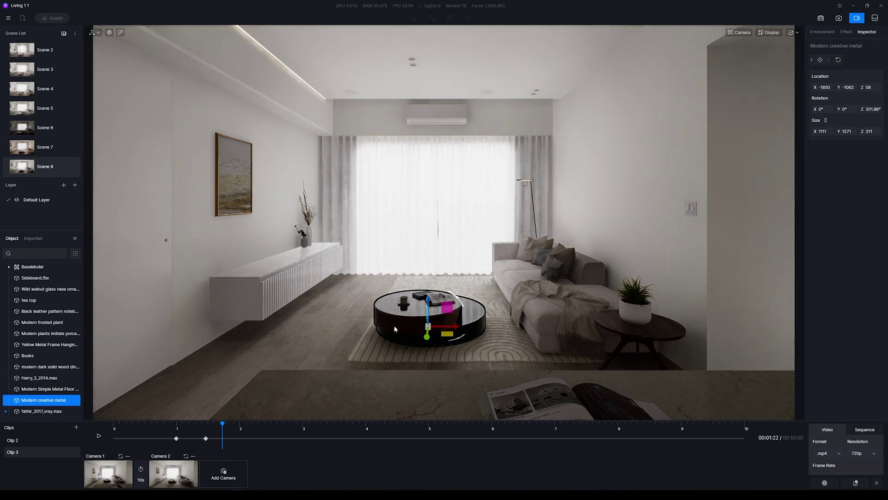
click(404, 302)
click(820, 60)
click(451, 296)
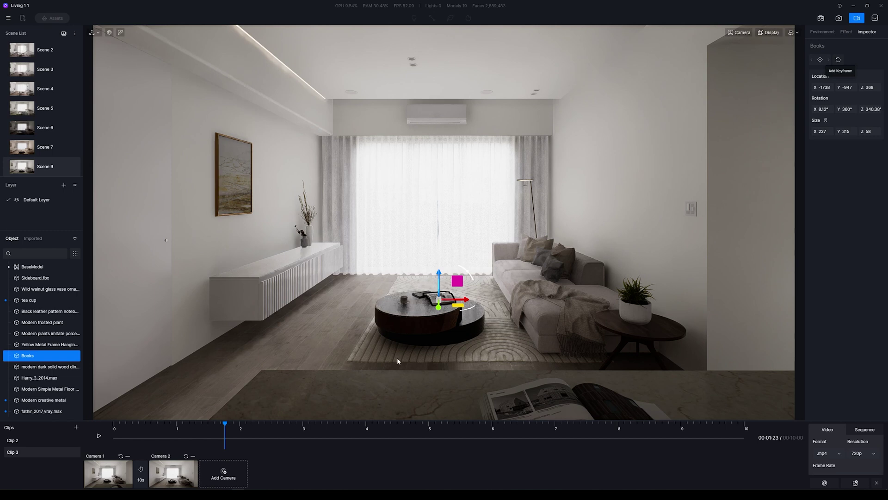
click(821, 59)
click(420, 297)
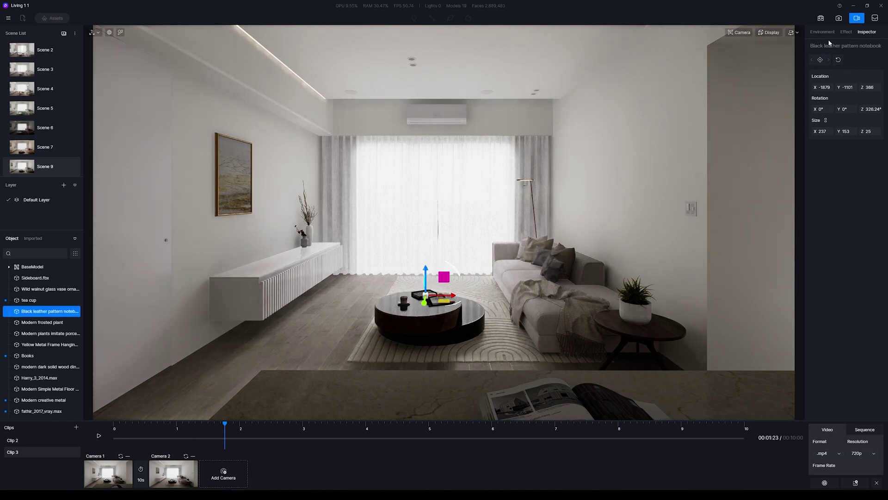
click(820, 60)
- At 00:01:15, shrink the black leather notebook proportionally to an X size of 1
drag(225, 426, 209, 423)
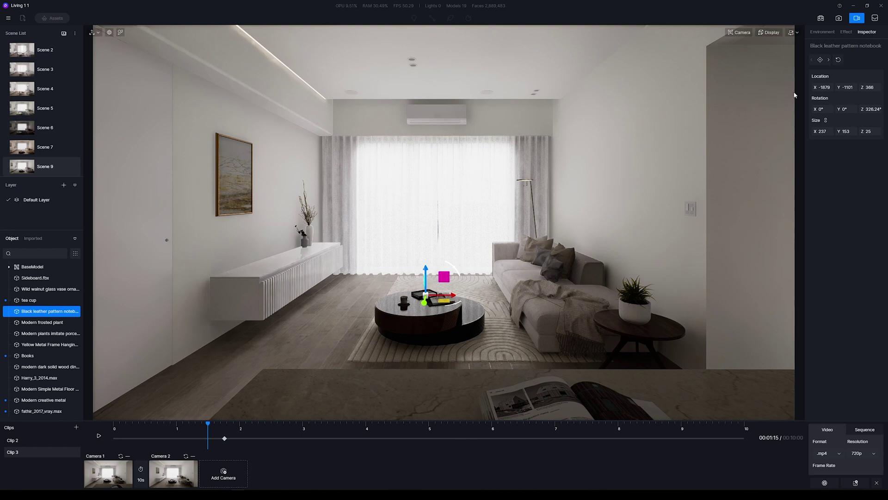
click(823, 132)
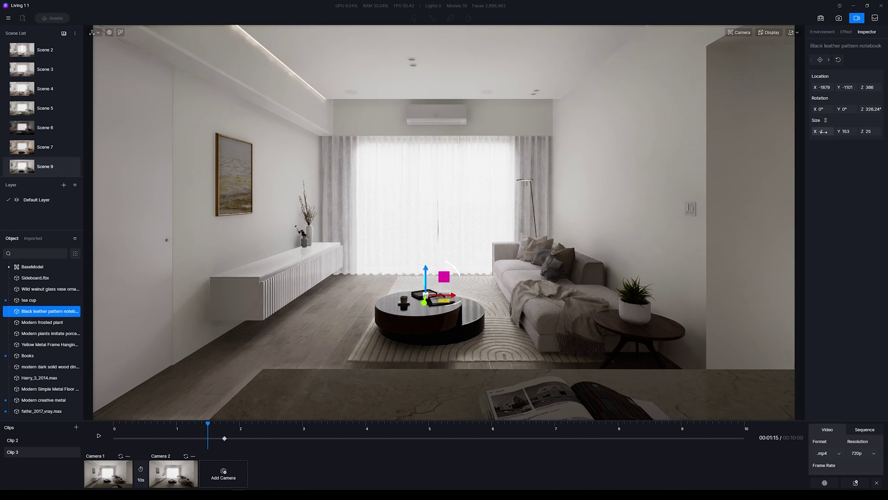
key(Return)
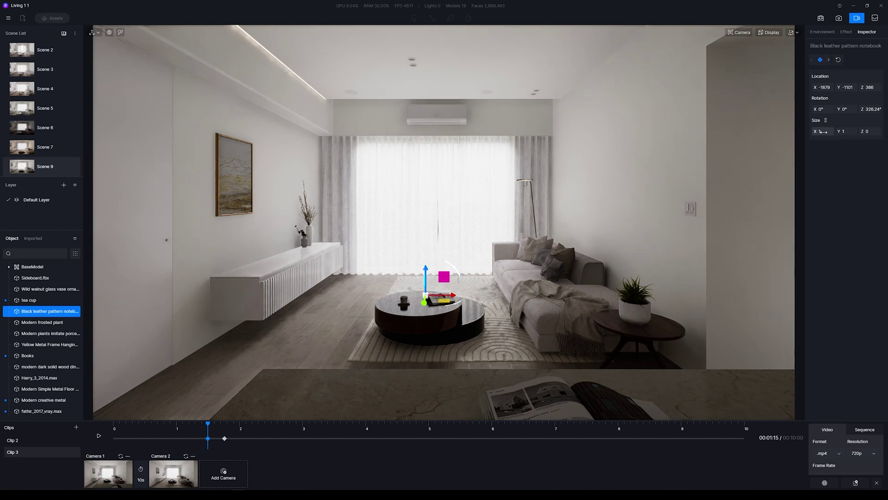
- At 00:01:14, shrink the tea cup on the coffee table to an X size of 1
click(404, 306)
drag(208, 426, 206, 427)
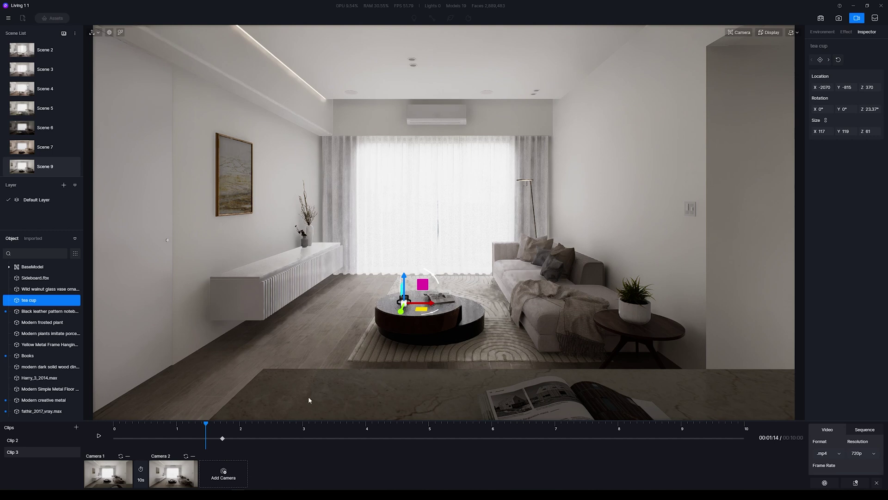
click(822, 132)
text(1)
key(Return)
- Shrink the Books on the coffee table to an X size of 1 at 00:01:14
click(437, 300)
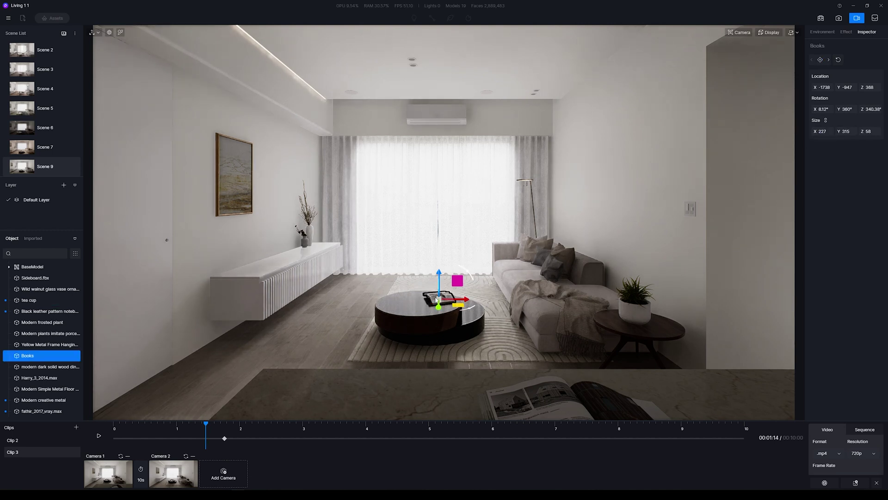
click(822, 131)
text(1)
key(Return)
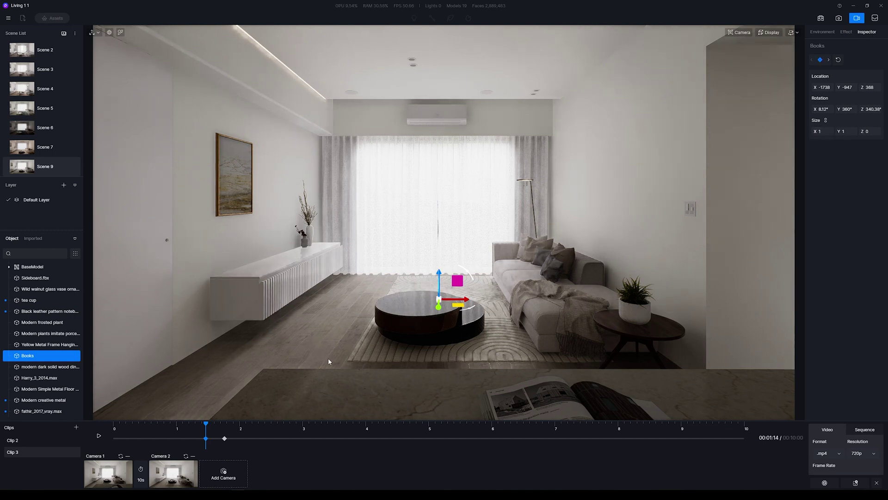
- Play and scrub the clip to check how the coffee table lands and its decorations grow in
click(98, 435)
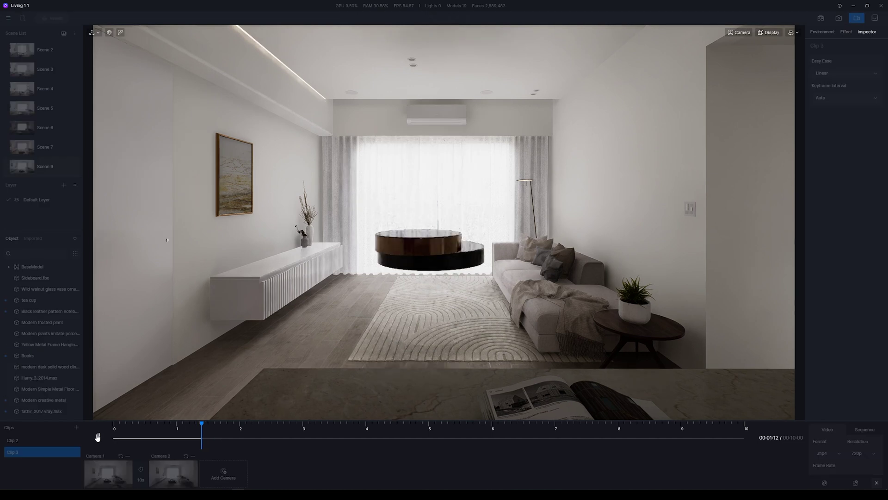
click(98, 435)
drag(218, 429, 186, 429)
click(99, 435)
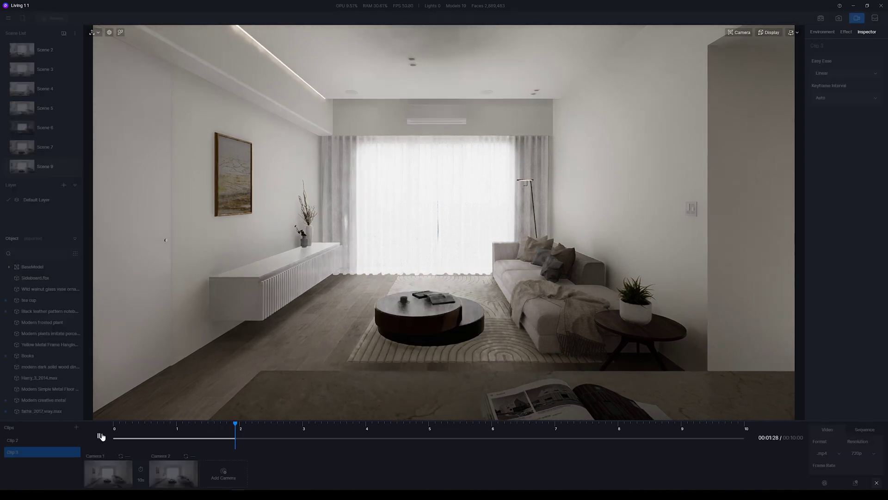
click(101, 436)
click(210, 429)
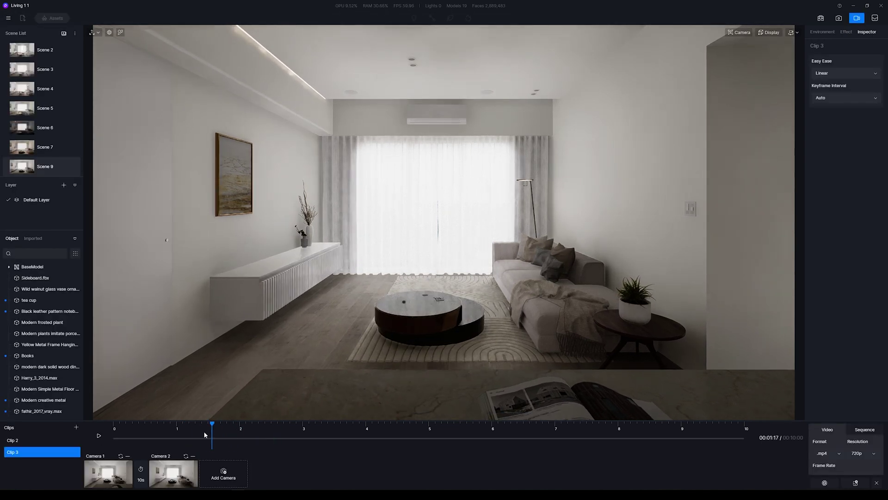
click(99, 435)
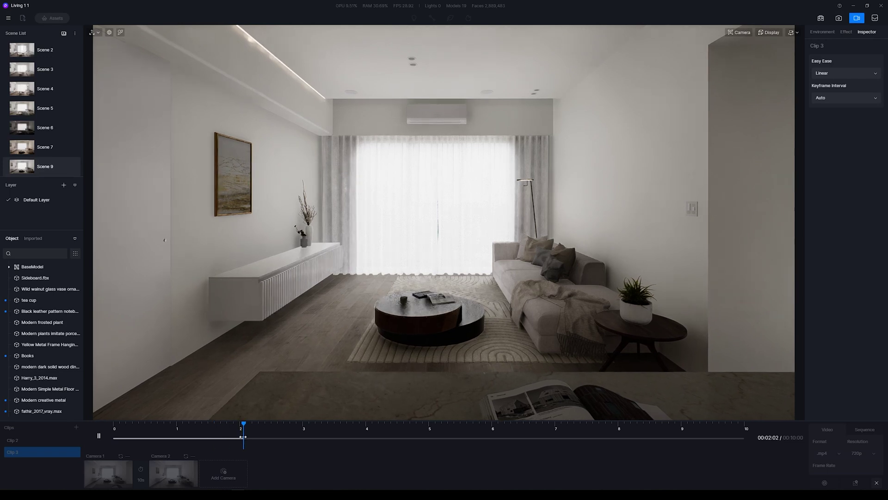
click(99, 435)
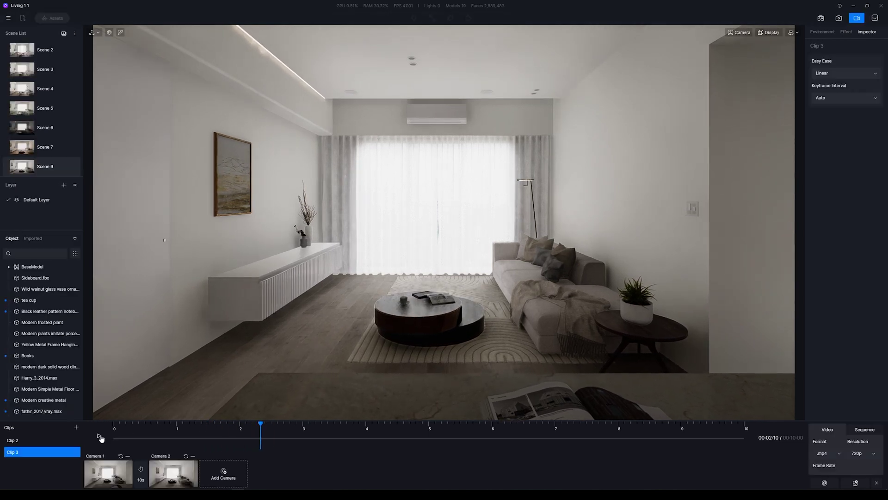
- Set the Z rotation of the Books to about 57.38° at their 00:01:14 keyframe
click(444, 302)
drag(244, 433, 206, 430)
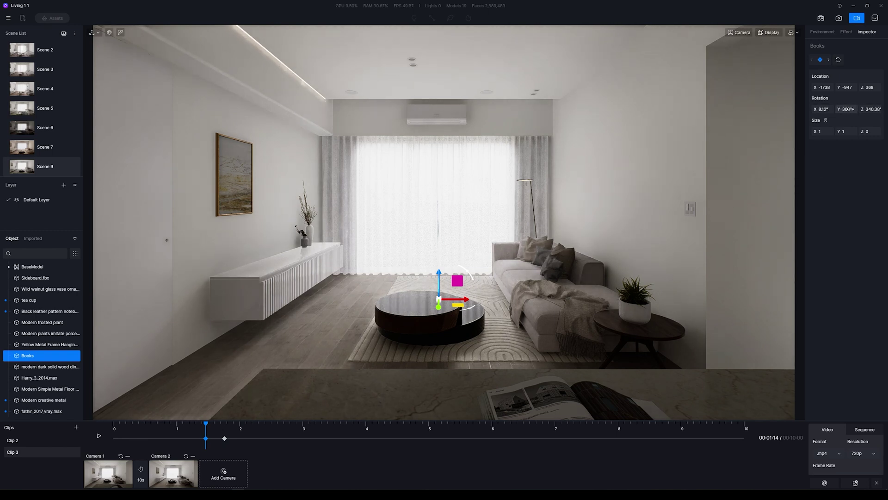
drag(854, 109, 856, 109)
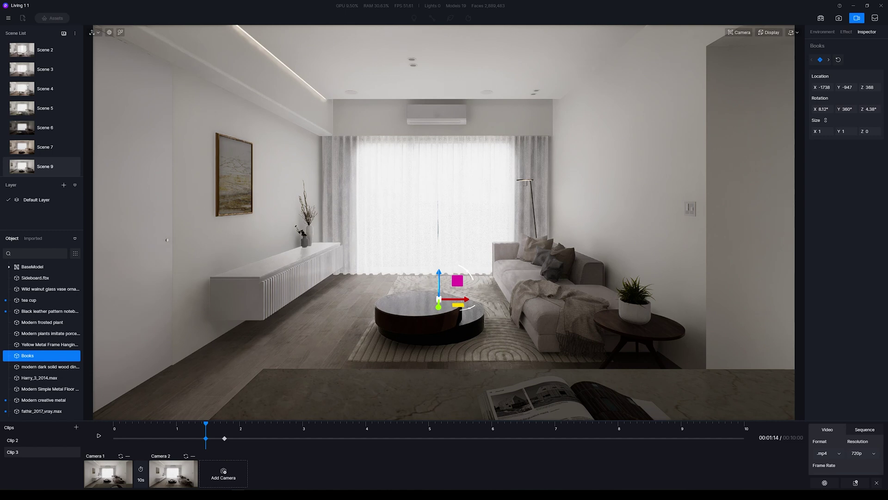
mouse_move(212, 434)
mouse_down()
mouse_move(231, 423)
mouse_move(207, 427)
mouse_up()
drag(870, 109, 859, 108)
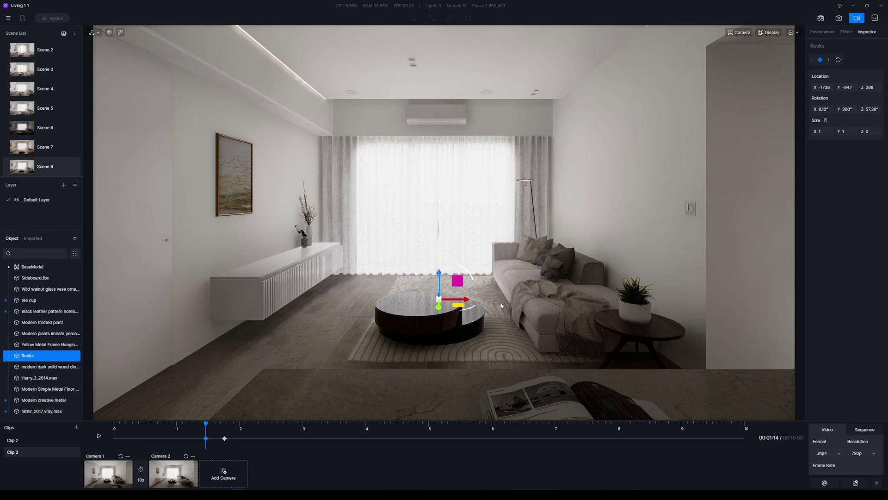
- Play the clip from just before the Books' first keyframe to review their spinning entrance
drag(206, 423, 199, 423)
click(99, 435)
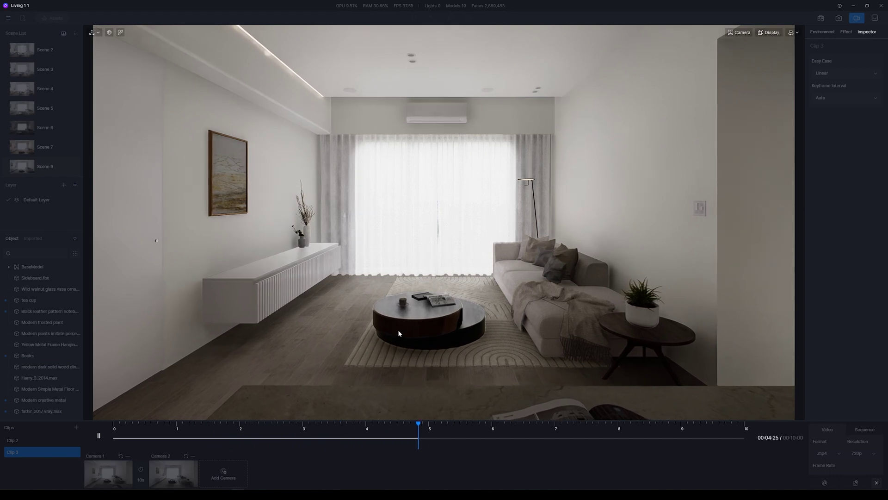
click(100, 435)
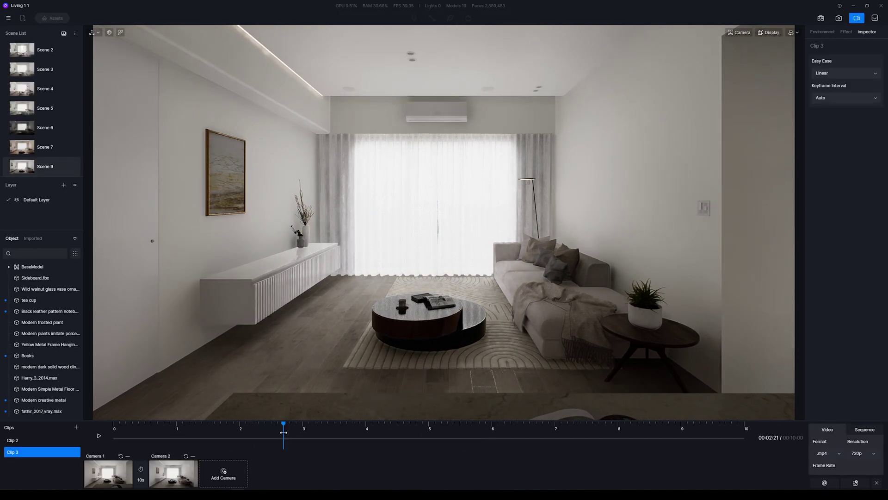
- Add a keyframe at 00:02:04 to the yellow metal framed picture hanging on the wall
click(290, 429)
click(436, 304)
mouse_move(257, 430)
mouse_down()
mouse_move(224, 429)
mouse_move(246, 430)
mouse_move(248, 421)
mouse_up()
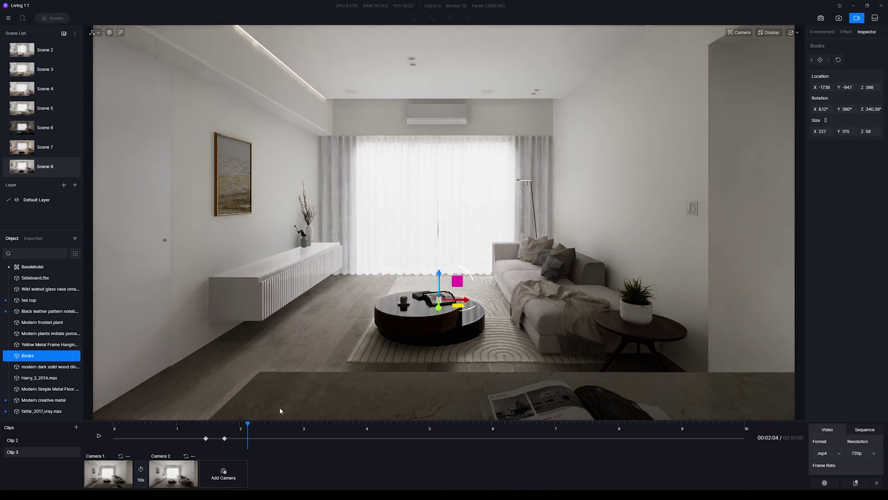
click(234, 199)
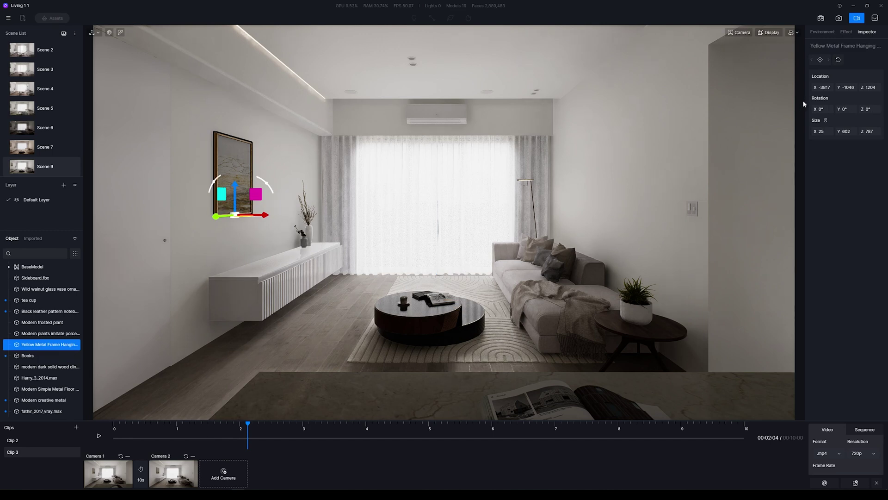
click(822, 61)
- At 00:01:23, set the framed picture's Z location to 3500 and shrink it proportionally to an X size of 1
drag(257, 432, 225, 430)
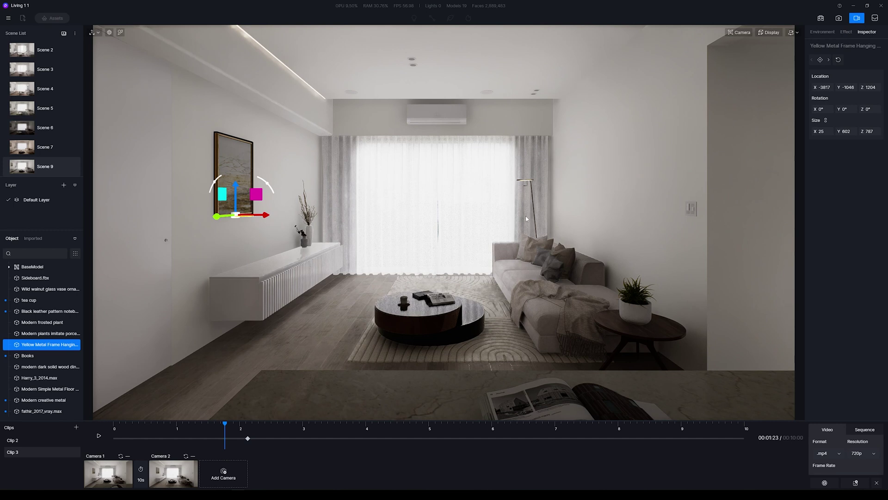
click(869, 87)
text(35)
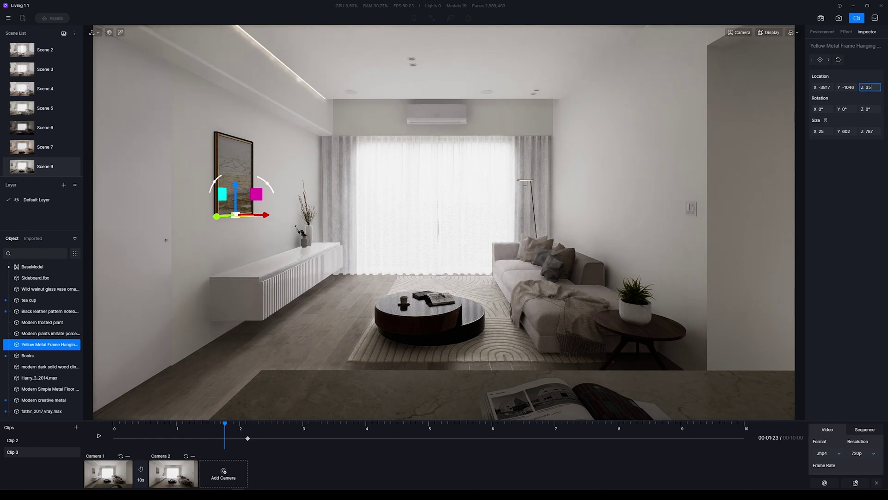
text(00)
key(Return)
click(821, 131)
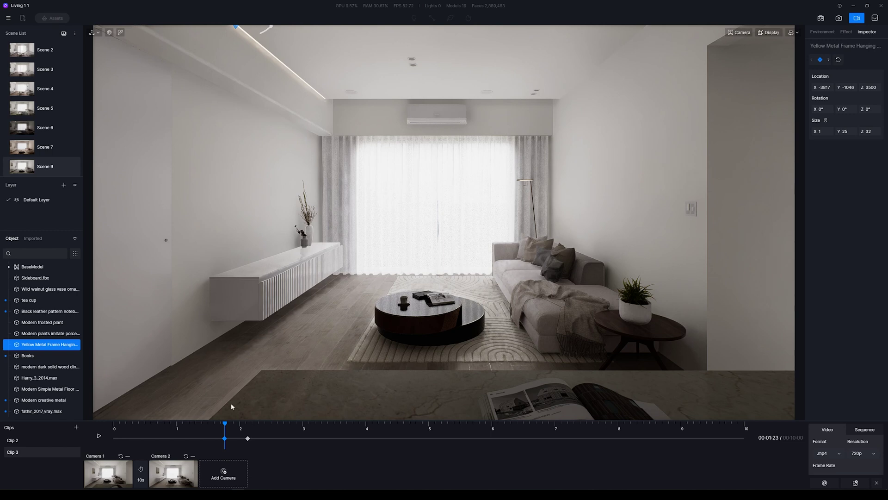
- Play and scrub the clip to check the framed picture's drop into place
click(98, 436)
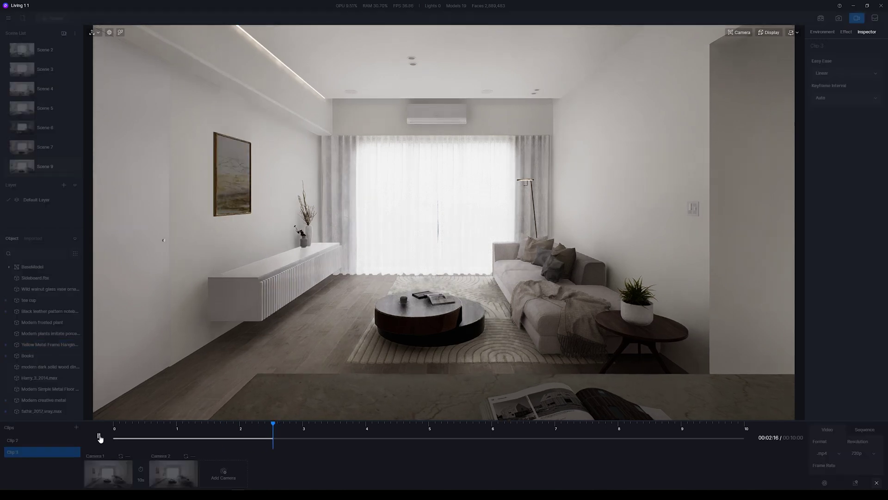
click(98, 436)
mouse_move(271, 433)
mouse_down()
mouse_move(224, 433)
mouse_move(239, 433)
mouse_up()
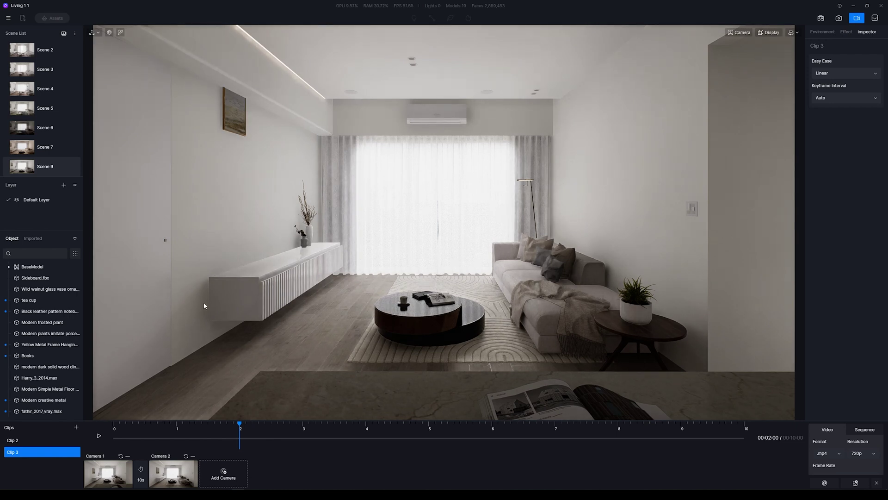
- Keyframe the sideboard at 00:02:06 and set its Z location to -300 at 00:01:27
drag(240, 427, 252, 428)
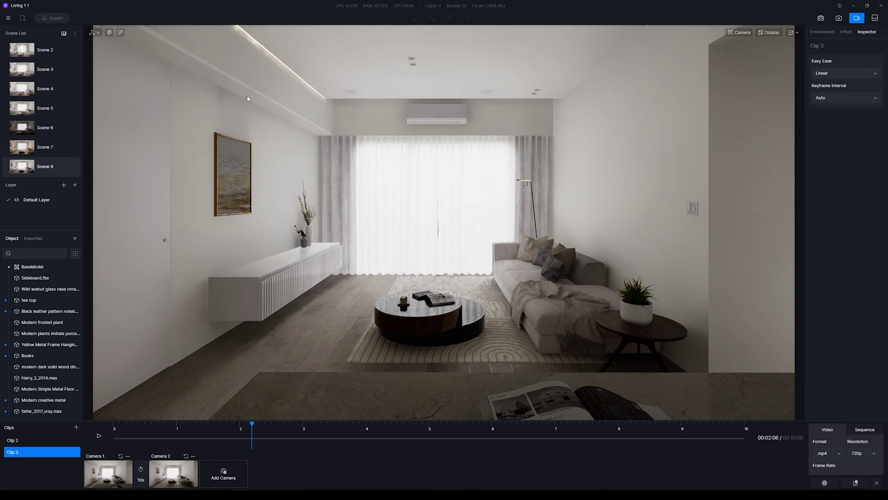
click(265, 283)
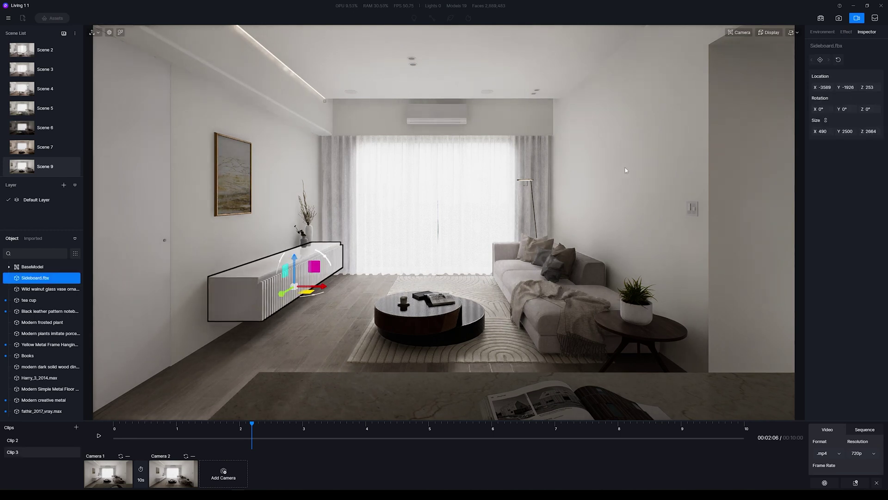
drag(252, 427, 234, 429)
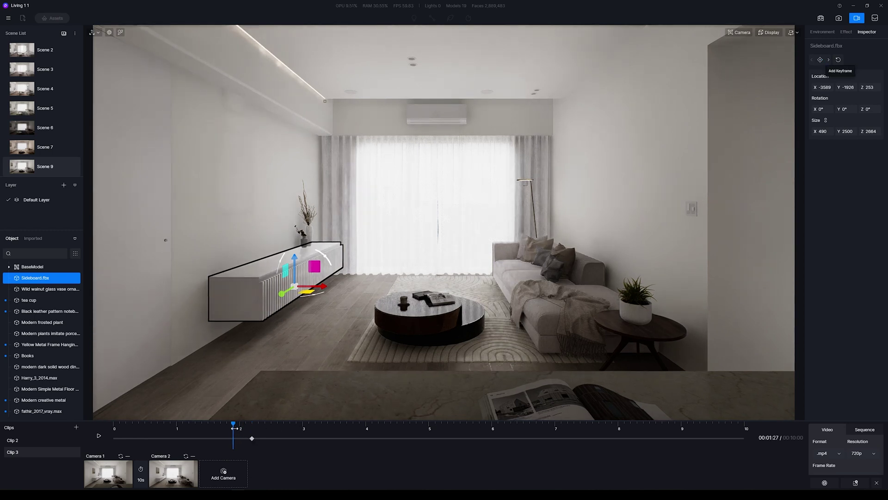
click(873, 89)
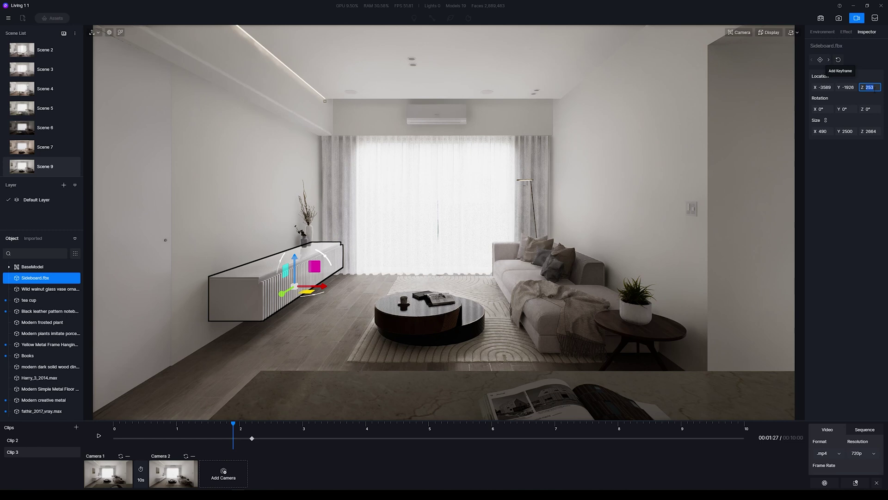
text(-300)
key(Return)
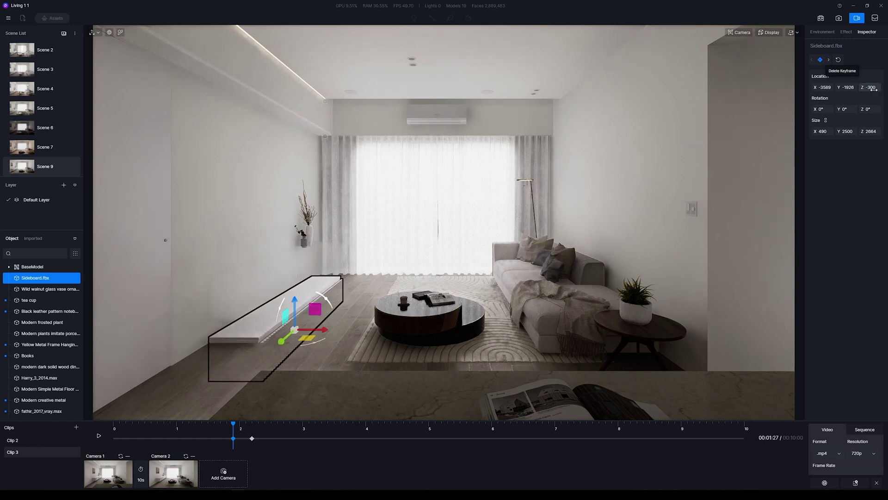
- At 00:01:27, lower the sideboard to Z -800 and scale it down proportionally, and scrub to 00:02:03 to check its rise
drag(868, 90, 591, 186)
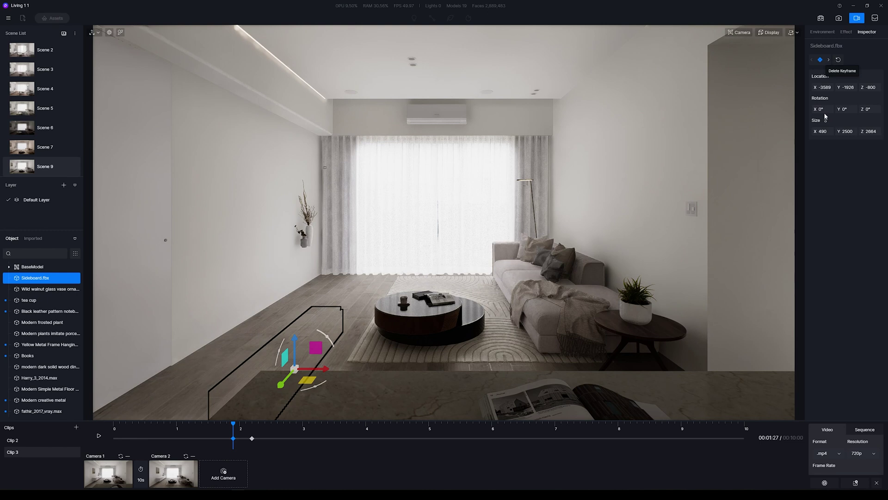
drag(823, 131, 462, 333)
drag(233, 424, 247, 421)
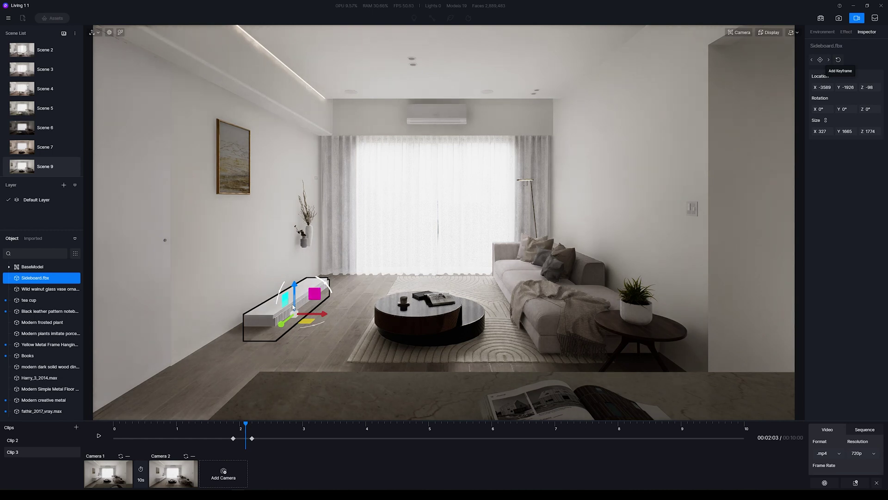
- At 00:02:02, keyframe the sideboard scaled down proportionally to an X size of 1, and delay its end keyframe slightly
drag(250, 429, 248, 429)
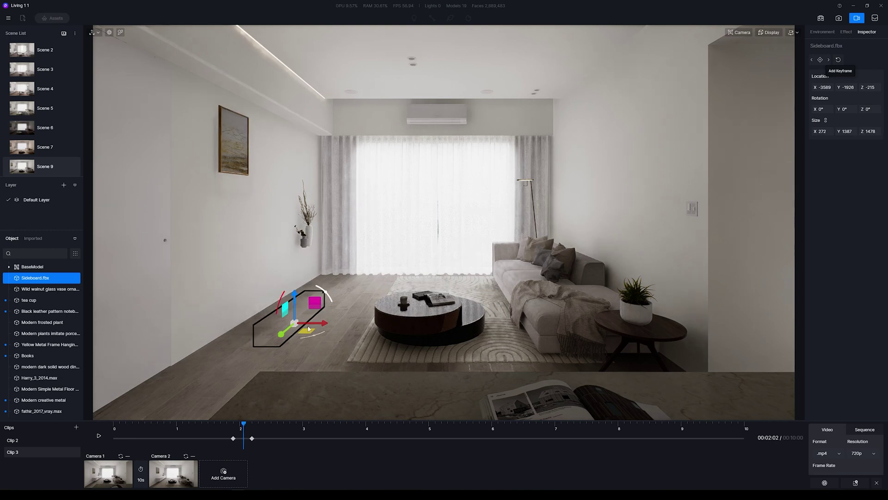
click(816, 132)
text(1)
key(Return)
drag(245, 424, 244, 422)
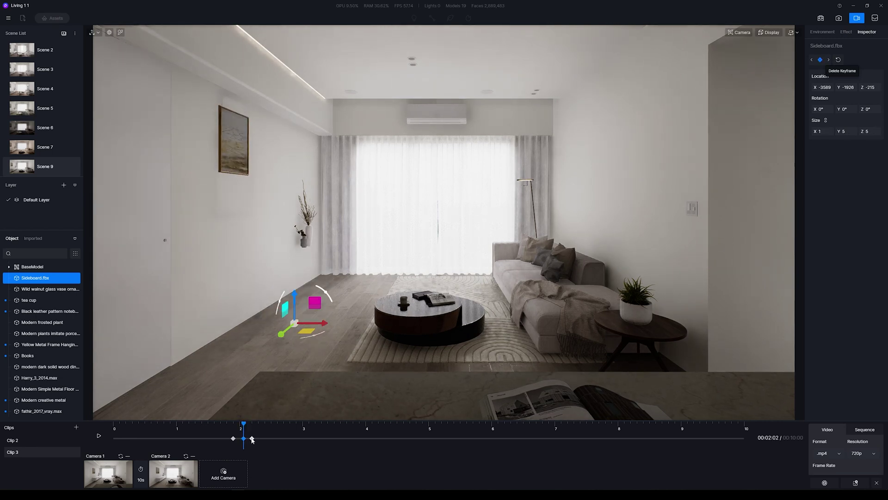
click(227, 435)
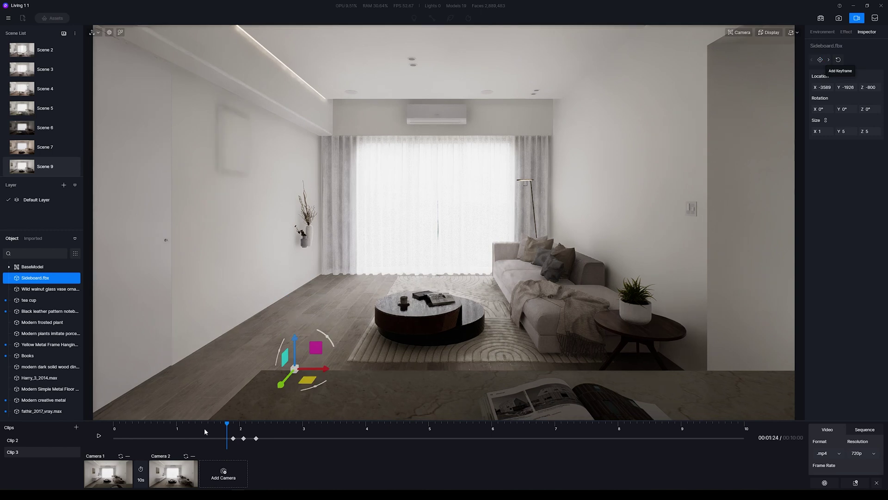
- Play the clip, including once from the beginning, to check the sideboard's rise into place
click(98, 436)
click(99, 436)
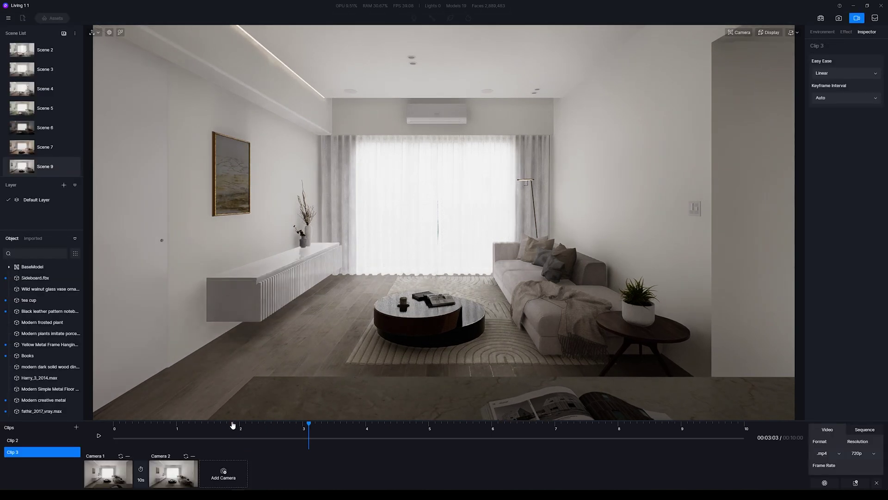
drag(308, 423, 113, 422)
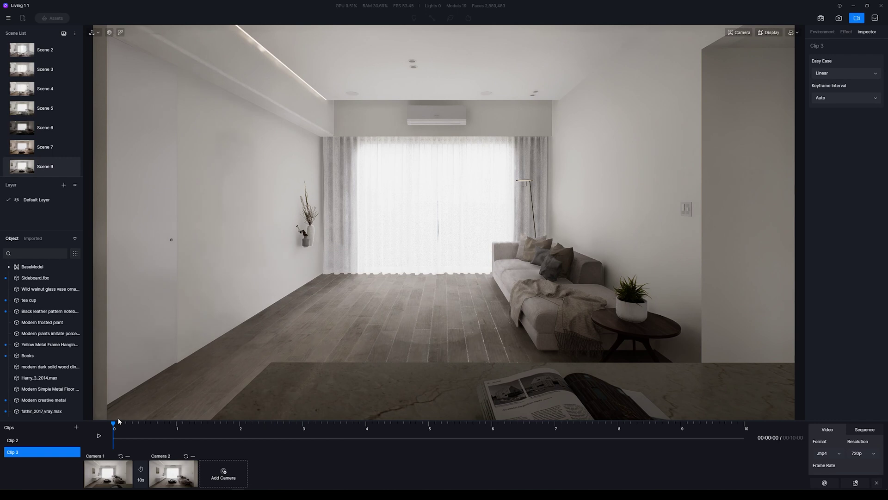
click(98, 436)
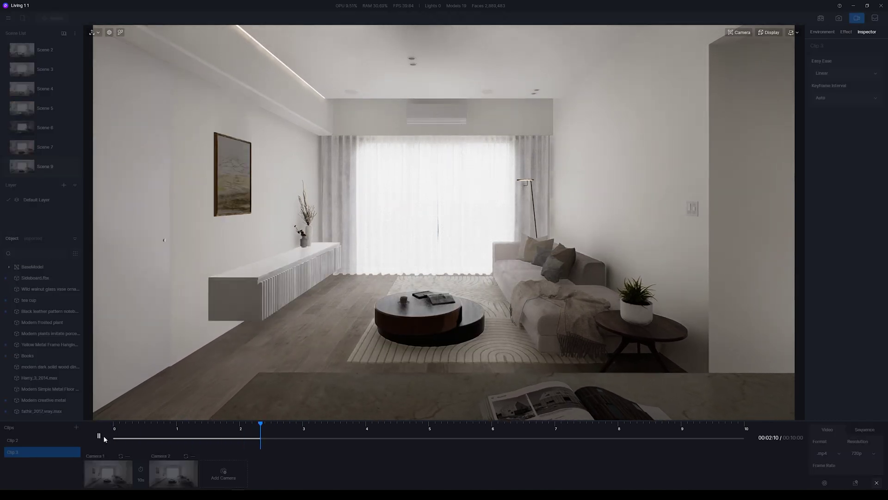
click(99, 436)
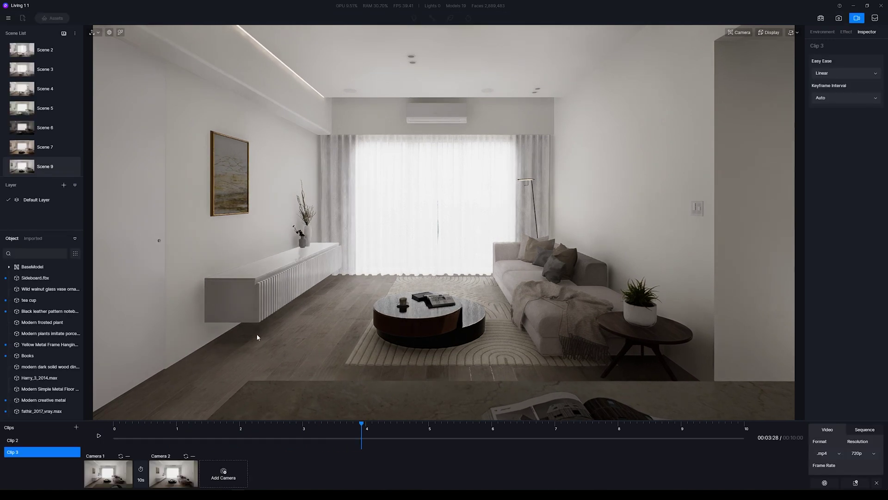
- Keyframe the walnut glass vase ornament at 00:02:12, in line with the sideboard's end keyframe
click(275, 299)
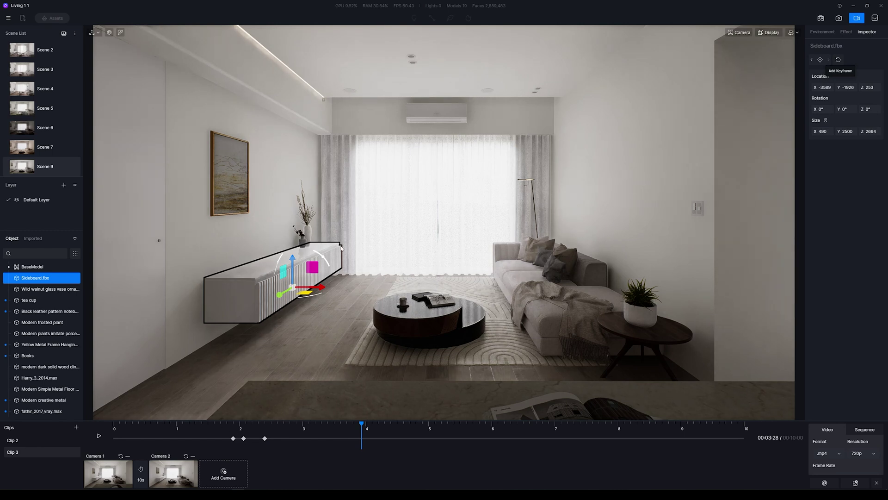
click(260, 425)
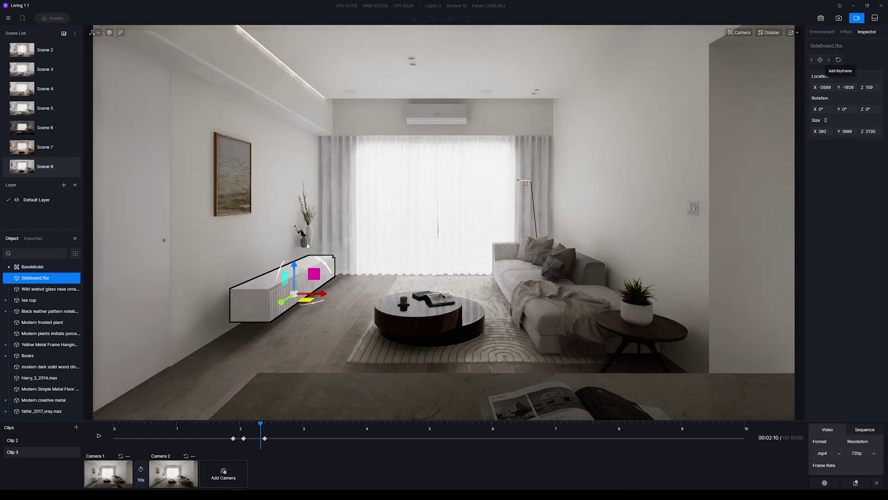
click(265, 438)
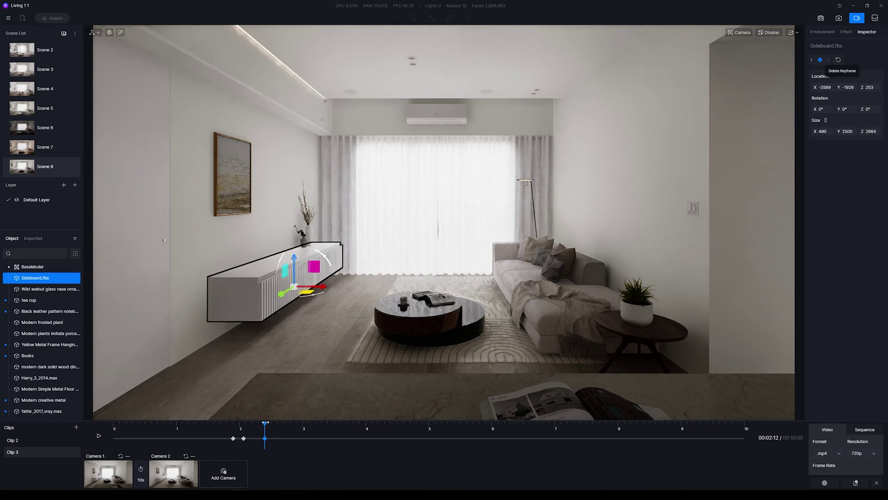
click(307, 245)
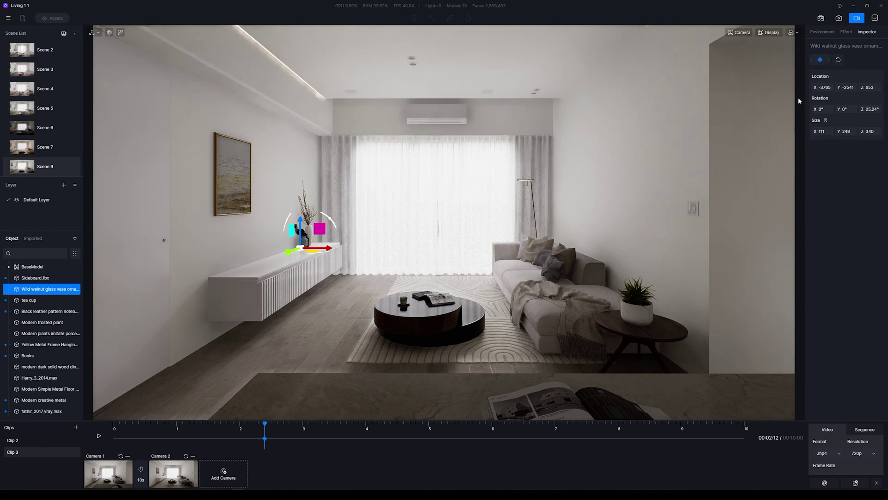
- Keyframe the imitation porcelain plant on the sideboard at 00:02:14 and shift that keyframe to about 00:02:23
click(309, 228)
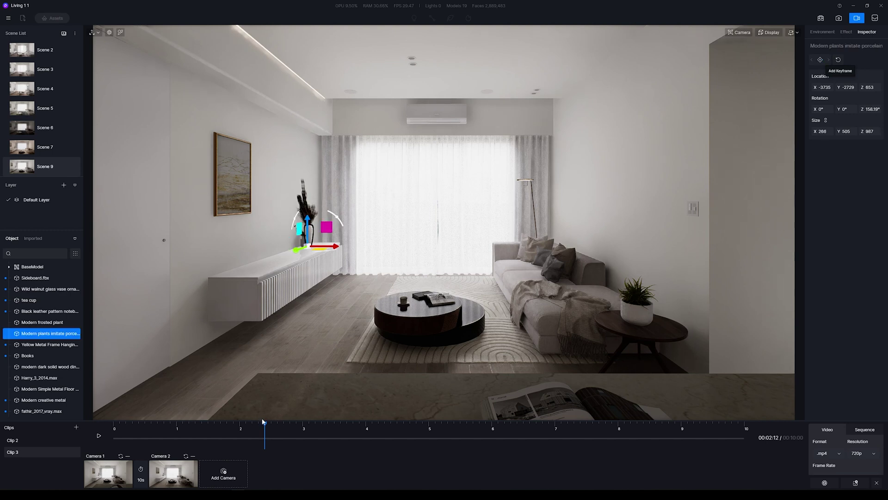
drag(263, 422, 269, 422)
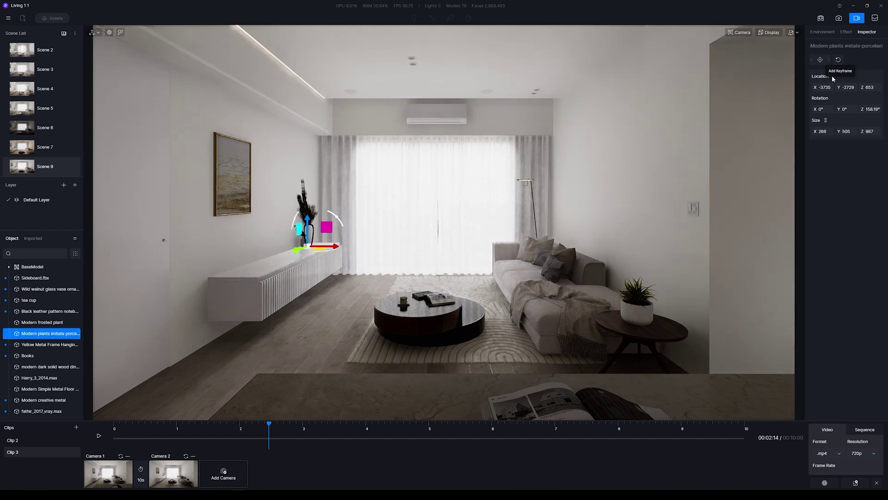
click(820, 59)
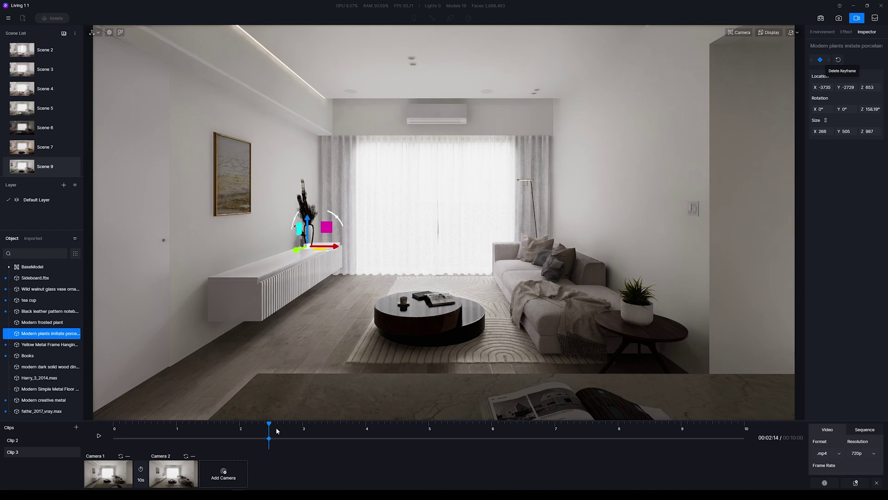
mouse_move(267, 427)
mouse_down()
mouse_move(253, 426)
mouse_move(269, 427)
mouse_up()
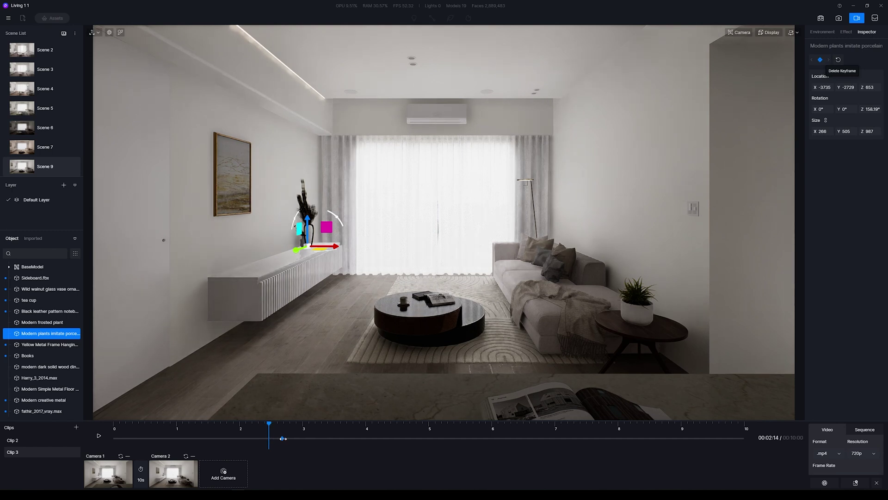
- At 00:02:16, rotate the porcelain plant to Z 231.19° and shrink it proportionally to an X size of 1
drag(269, 424, 277, 426)
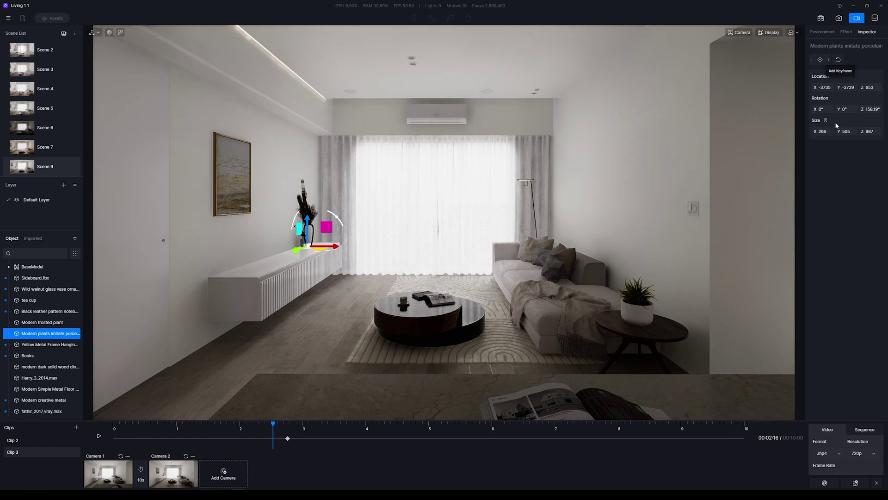
drag(866, 108, 883, 108)
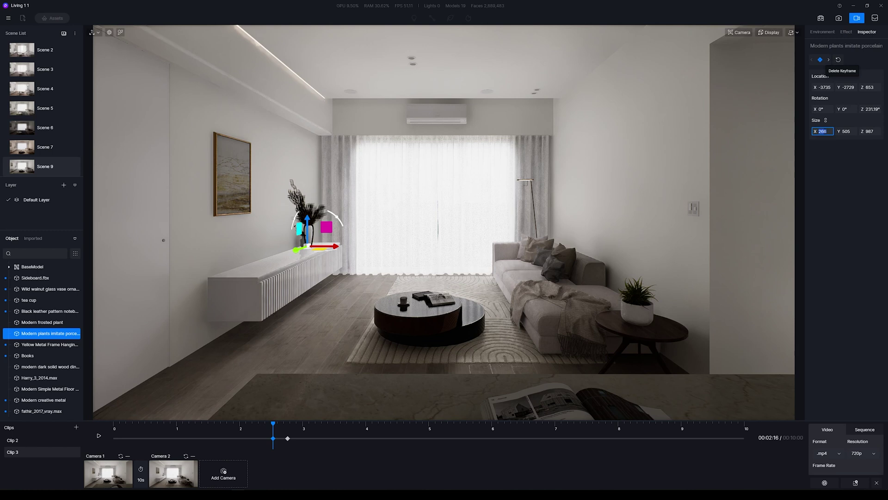
drag(824, 131, 675, 248)
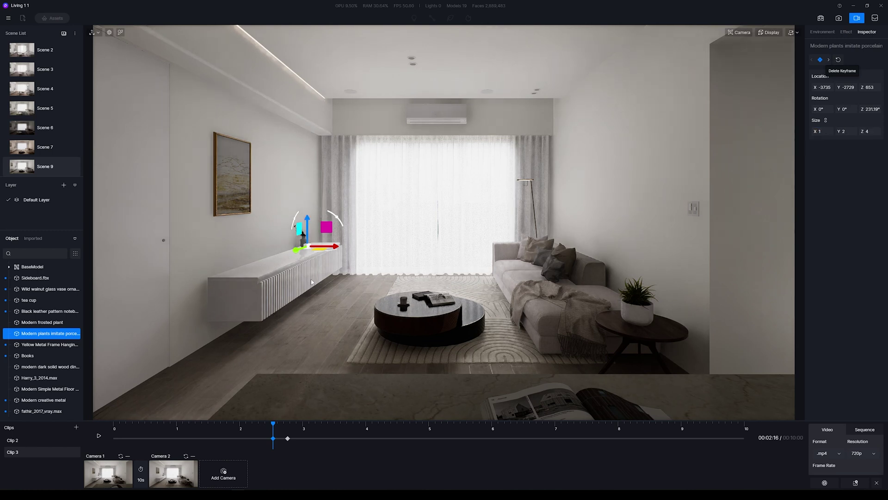
- Shift the glass vase's keyframe to about 00:02:24, and at 00:02:16 set its Z rotation to 150.24° and X size to 1
click(305, 242)
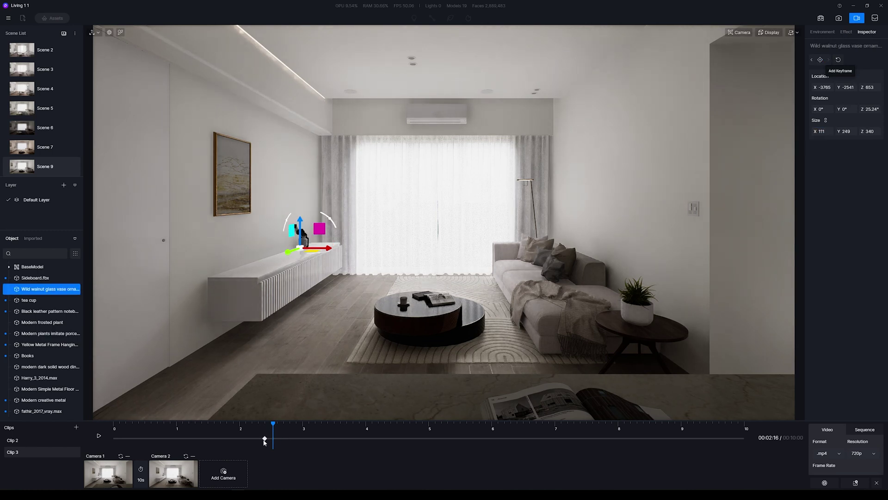
drag(289, 438, 289, 439)
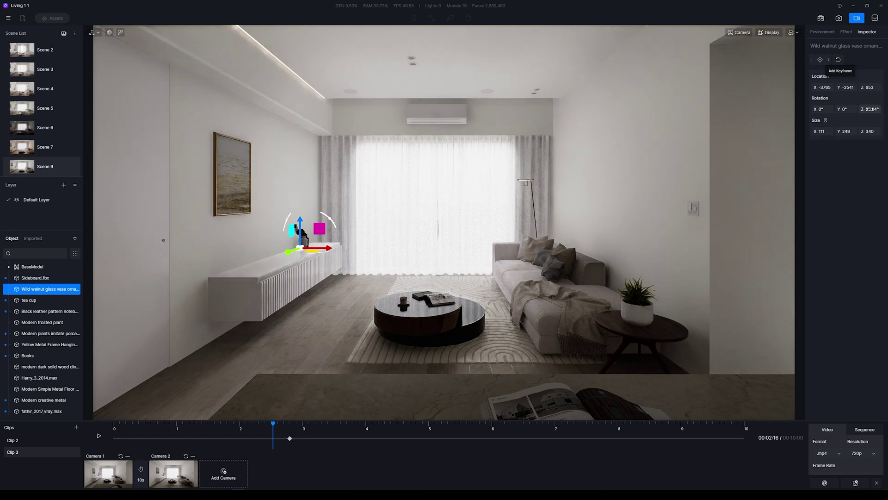
key(k)
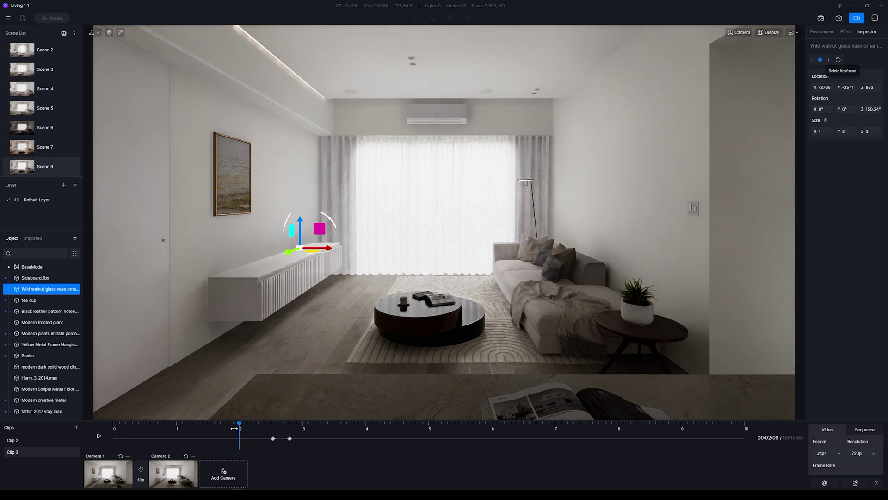
- Play the clip twice from around 00:02:00 to check how the vase and plant spin and grow on the sideboard
click(98, 436)
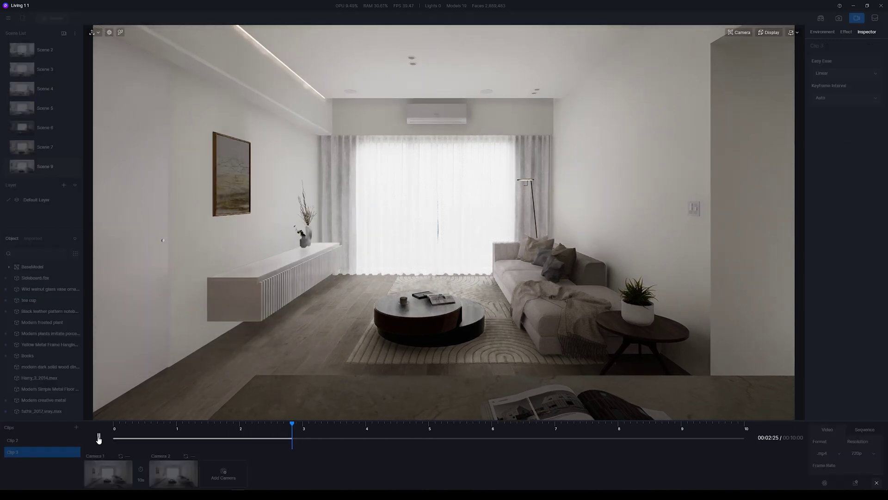
click(98, 436)
drag(297, 425, 276, 430)
click(99, 436)
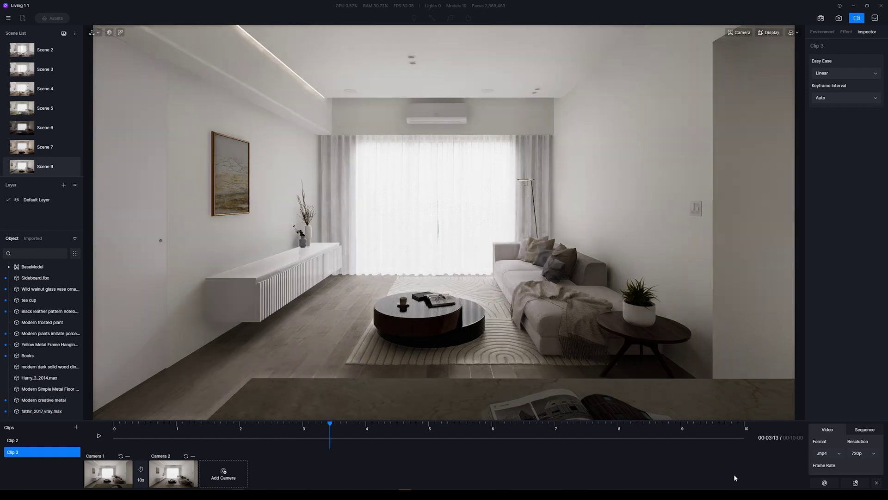
- Keyframe the metal floor lamp behind the sofa at 00:03:19 and go back to 00:03:08
click(526, 182)
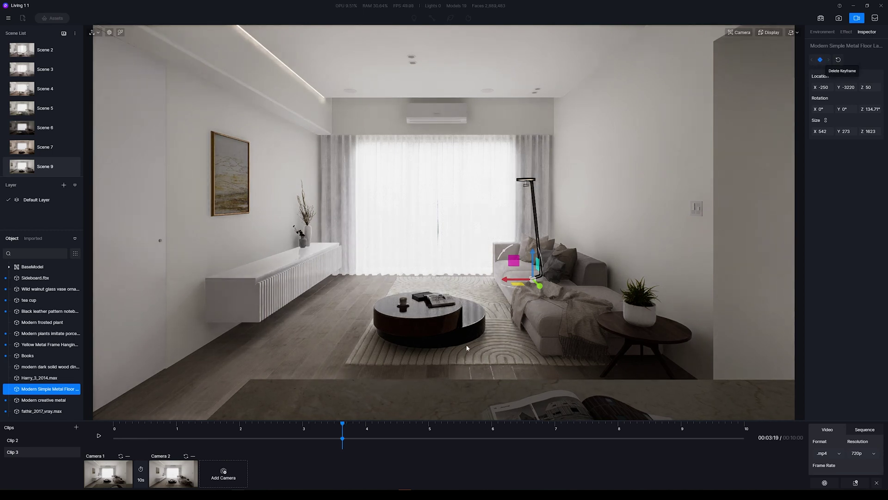
drag(344, 428, 322, 430)
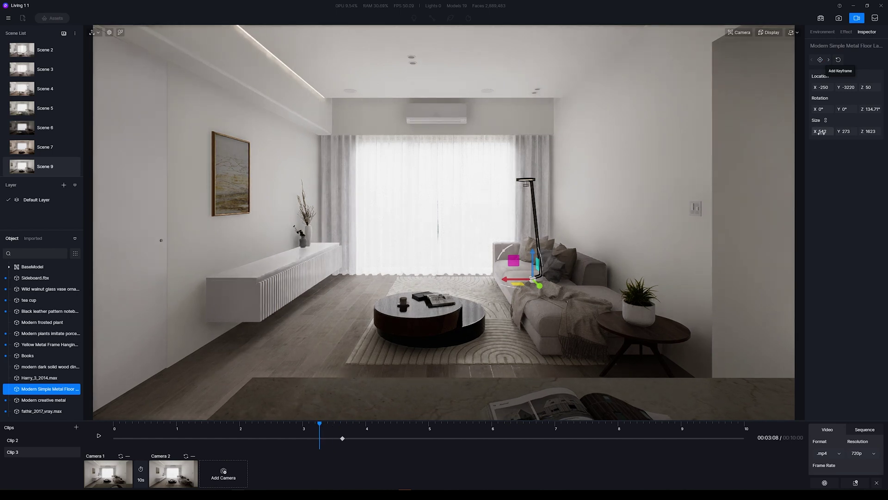
- Try enlarging the floor lamp proportionally to an X size of 819 at 00:03:08, compare both keyframes, and discard the enlargement
mouse_move(821, 131)
mouse_down()
mouse_move(847, 131)
mouse_move(833, 138)
mouse_up()
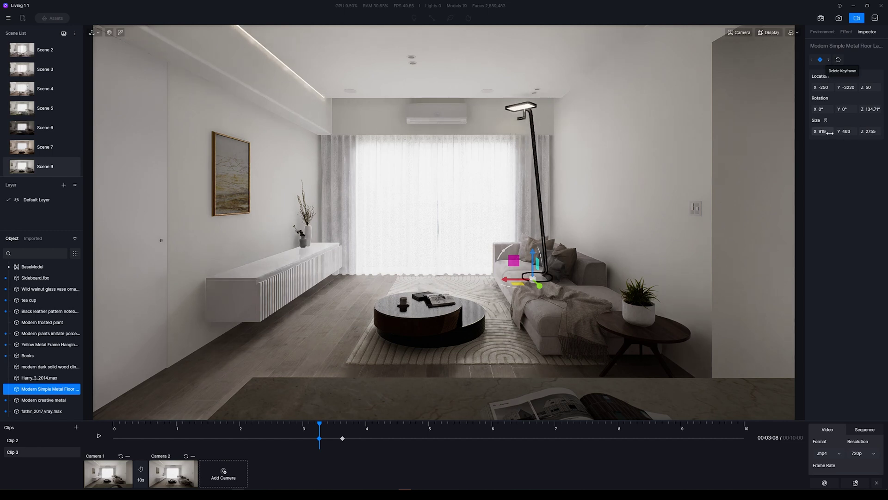
click(342, 429)
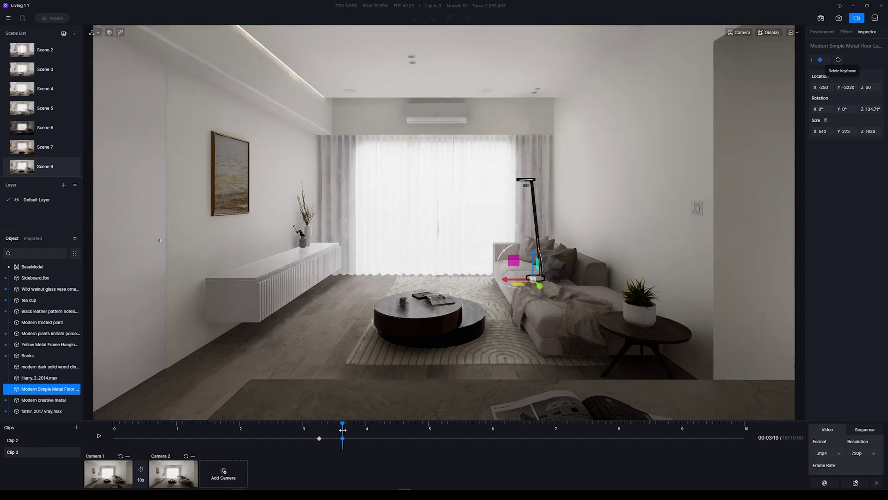
click(319, 438)
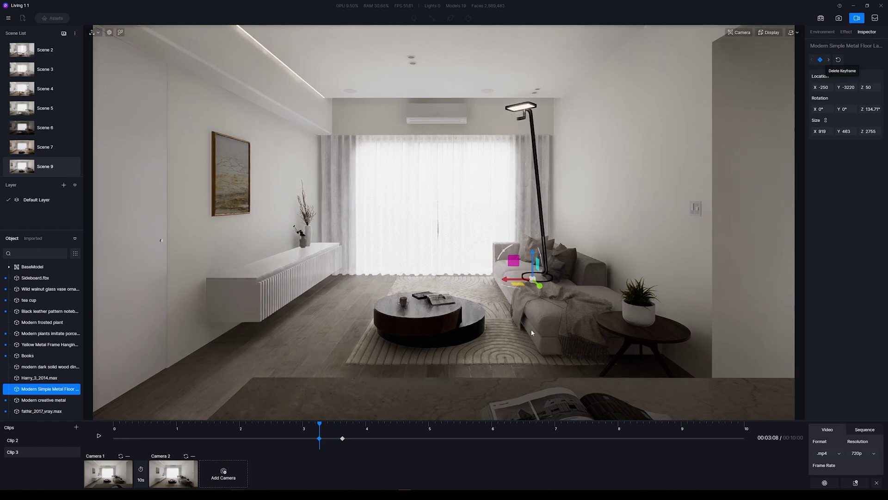
click(820, 60)
- Keyframe the floor lamp at 00:03:08 with X location 886 and rotations of X 338°, Y 360° and Z 151.71°
click(820, 59)
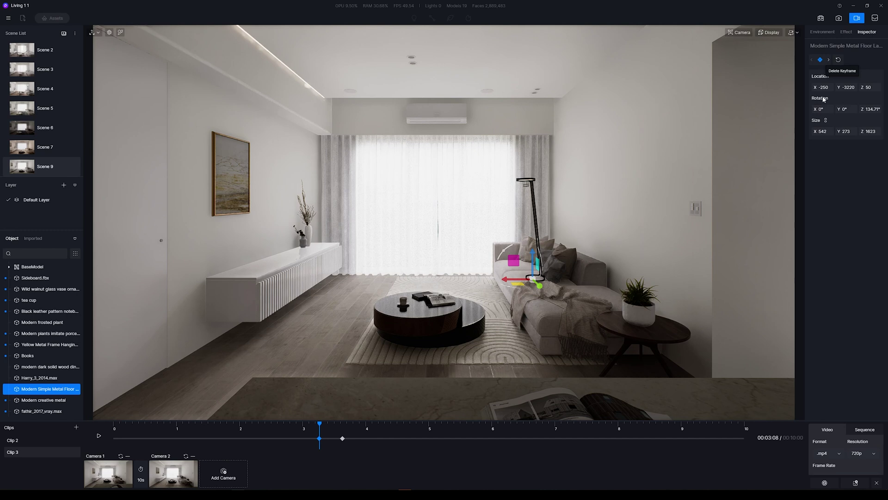
drag(824, 88, 863, 88)
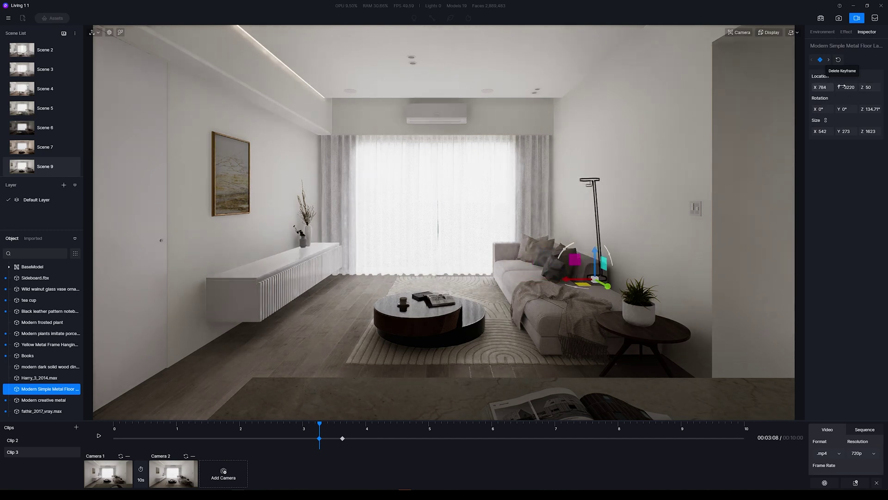
drag(824, 109, 873, 108)
- Play the clip from 00:03:04 to check the floor lamp's move and return to 00:03:19
click(311, 424)
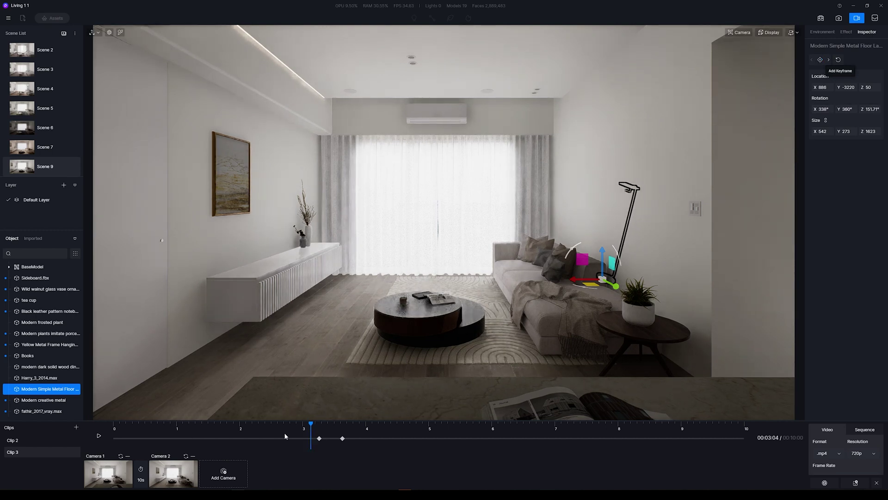
click(99, 435)
click(99, 439)
drag(376, 436, 342, 438)
- Keyframe a slight recoil for the floor lamp, with X rotation 2° at 00:03:20 and 0° at 00:03:21
click(529, 183)
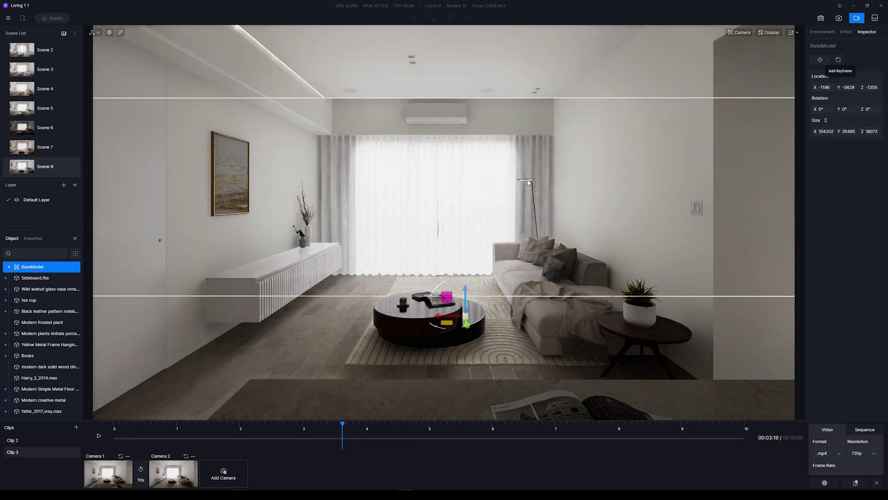
click(529, 183)
drag(343, 428, 344, 424)
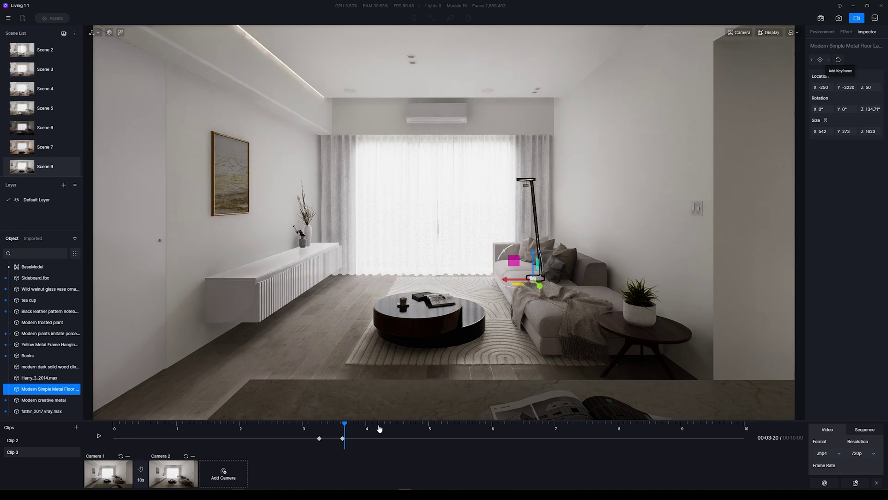
drag(825, 109, 833, 109)
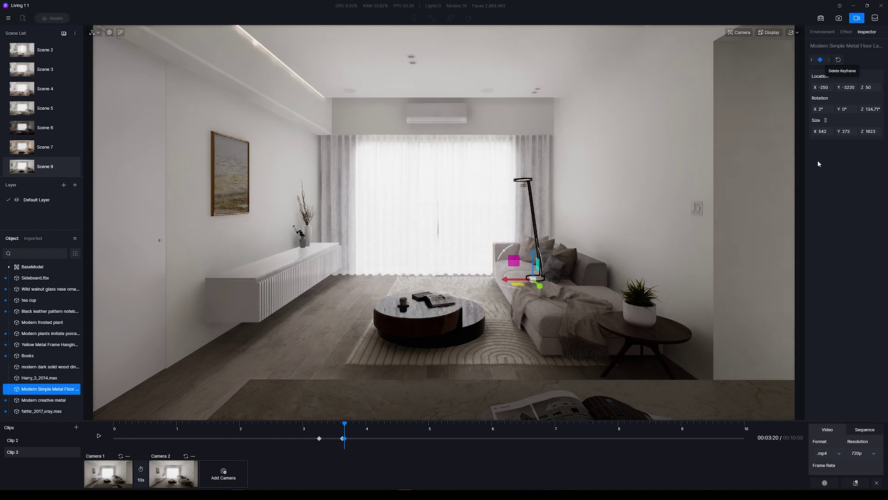
click(348, 422)
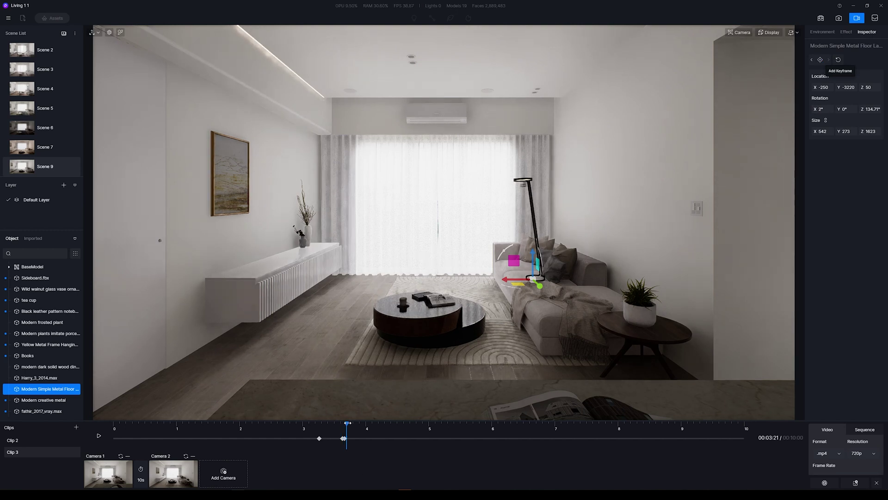
click(826, 106)
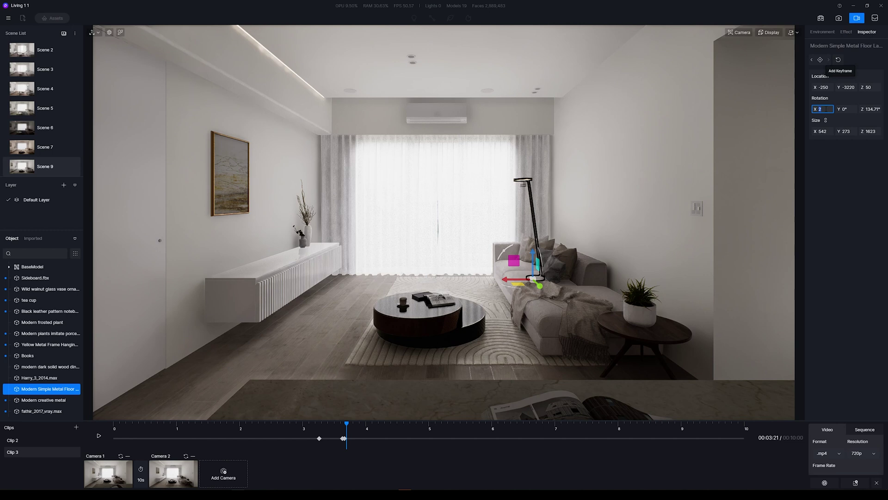
key(Return)
- Play the clip from 00:03:02 to check the floor lamp's recoil, scrub back to 00:03:14 and replay it
click(307, 428)
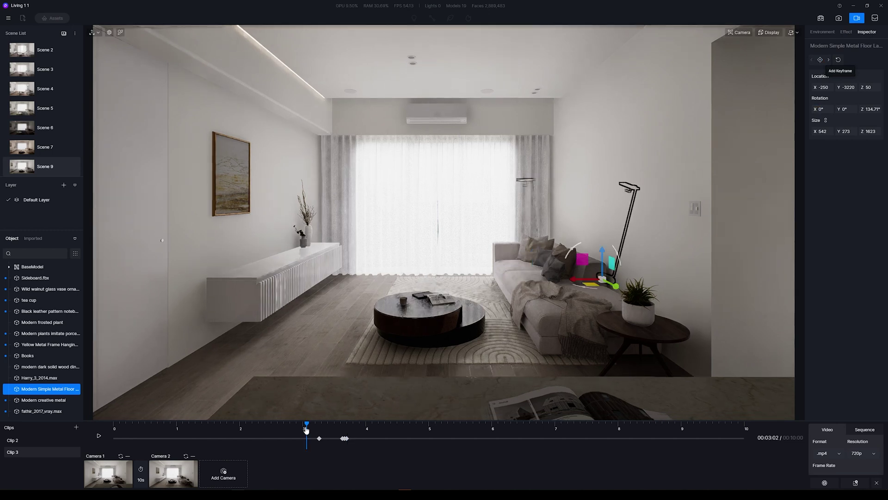
click(99, 434)
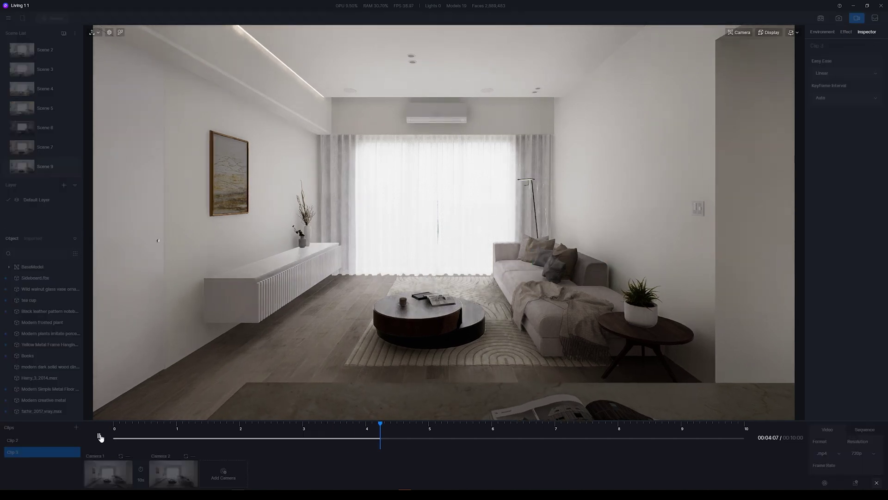
drag(239, 432, 332, 432)
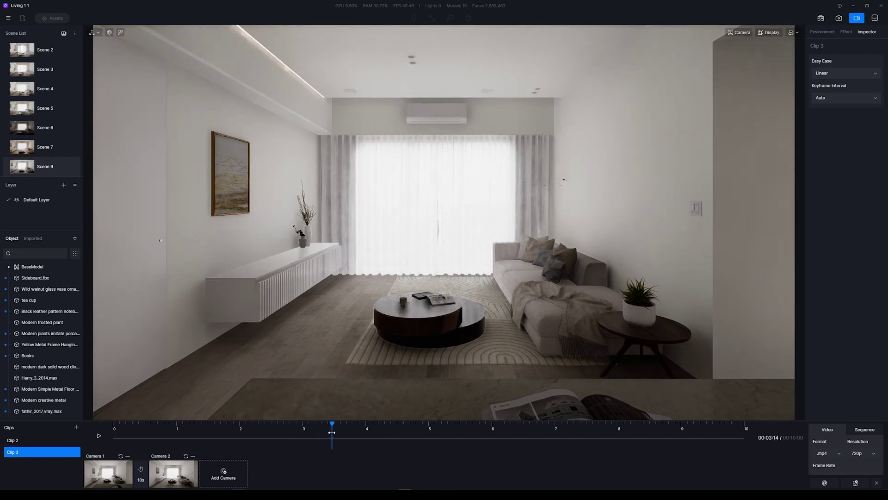
click(99, 435)
click(99, 435)
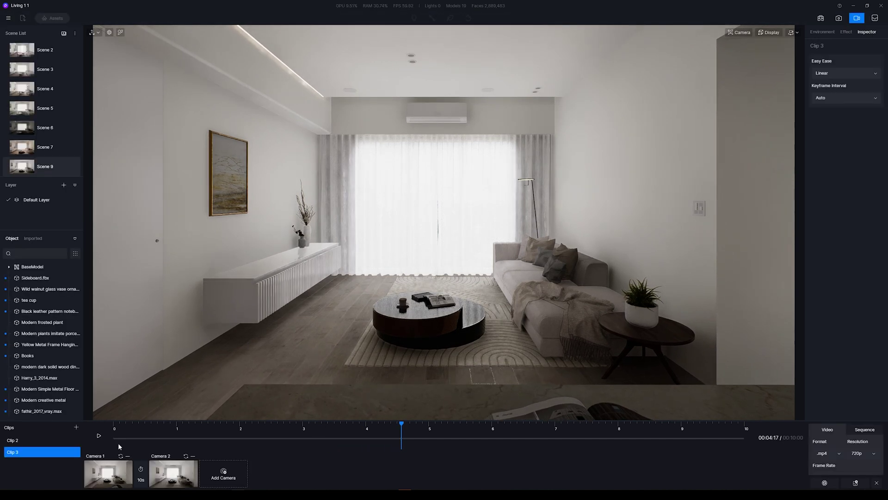
- Place the sofa's end keyframe at 00:04:09 and add a start keyframe at 00:03:23
click(573, 283)
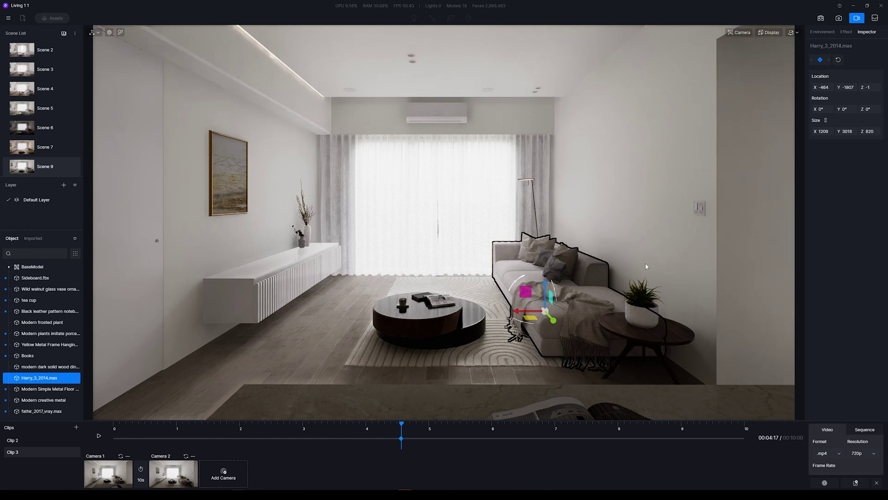
drag(402, 430, 340, 426)
drag(401, 439, 384, 439)
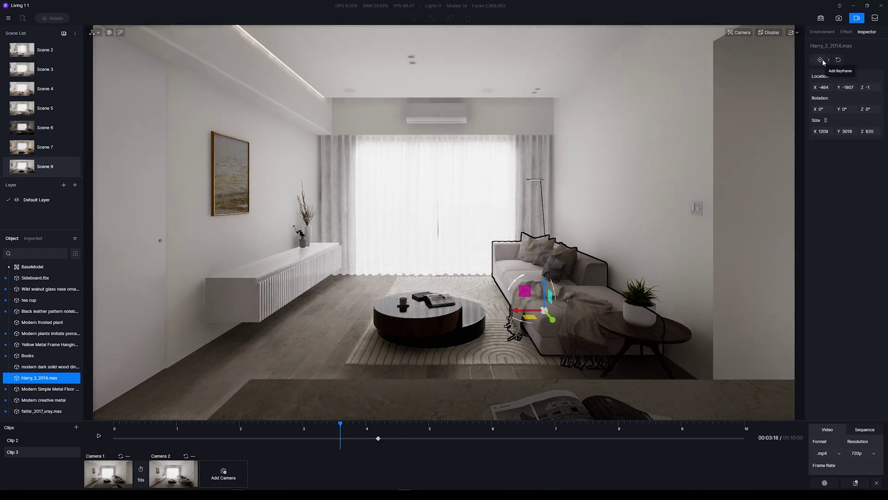
click(351, 426)
drag(378, 439, 384, 438)
click(821, 59)
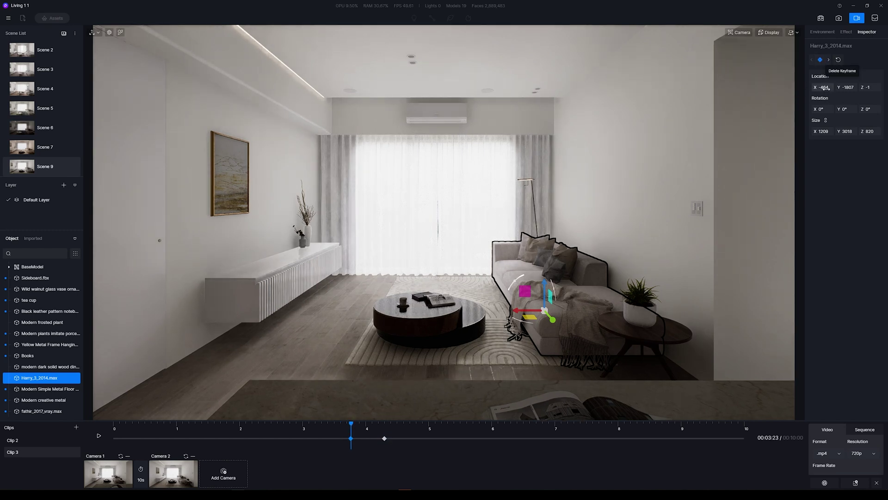
- Set the sofa at 00:03:23 to X location 1273 and a proportional X size of 1, and play the result
drag(832, 87, 860, 88)
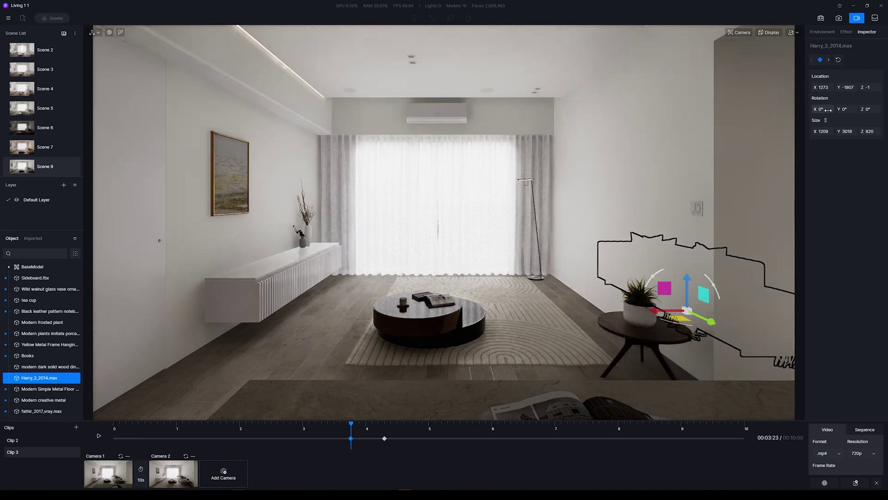
click(822, 130)
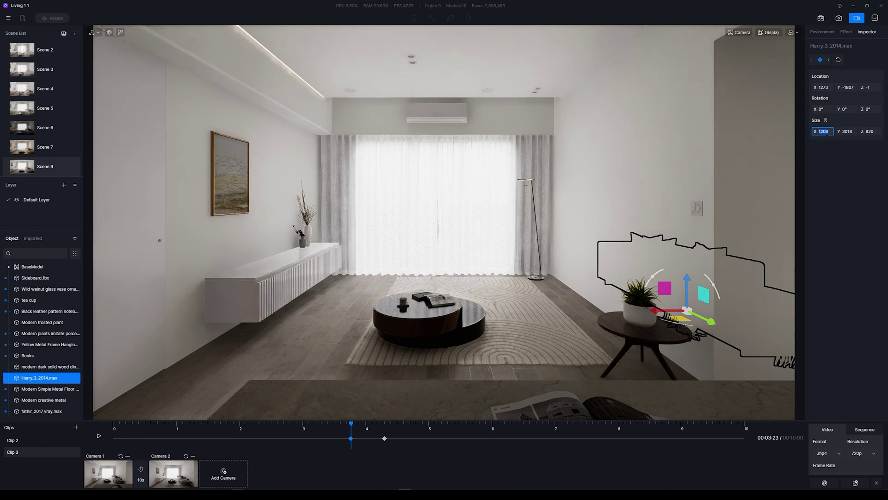
key(Return)
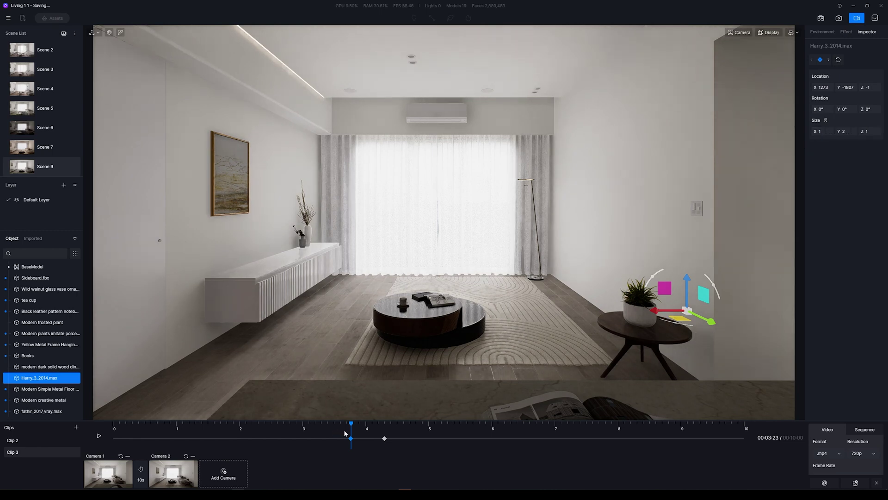
click(99, 436)
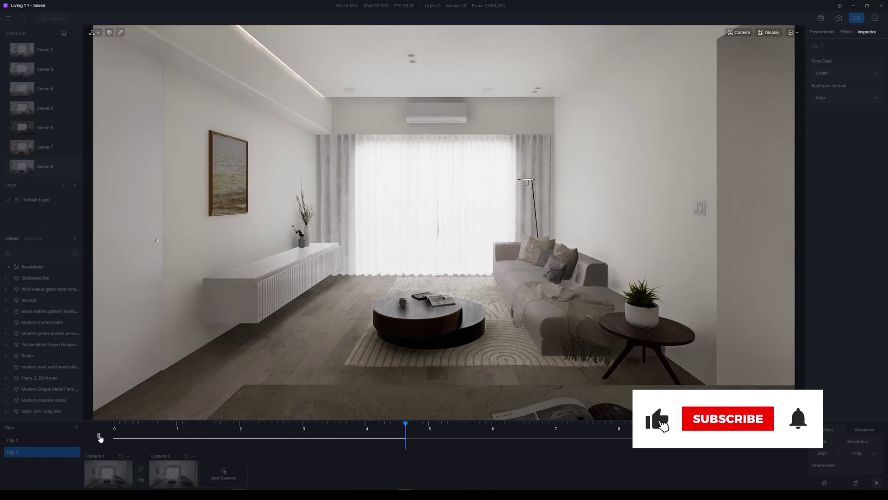
drag(369, 436, 409, 435)
- Keyframe an overshoot for the sofa, with a proportional X size of 1500 at 00:04:10 and 1209 at 00:04:11
click(548, 295)
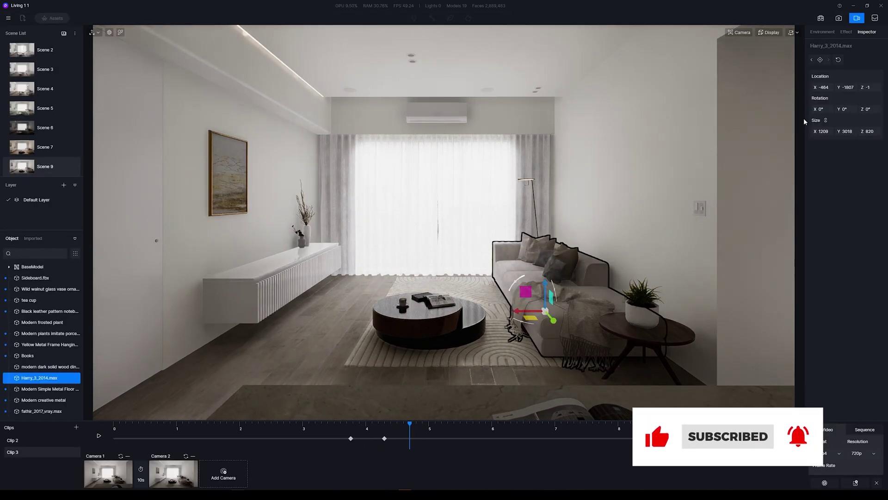
click(384, 426)
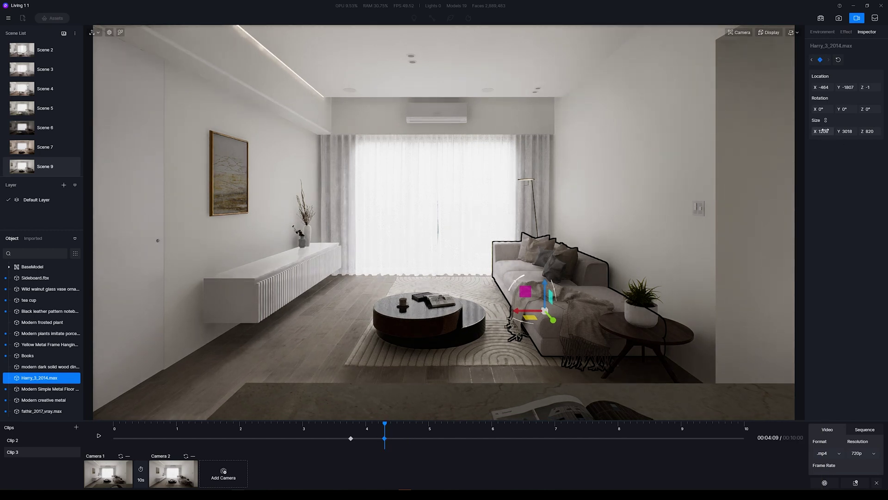
click(387, 424)
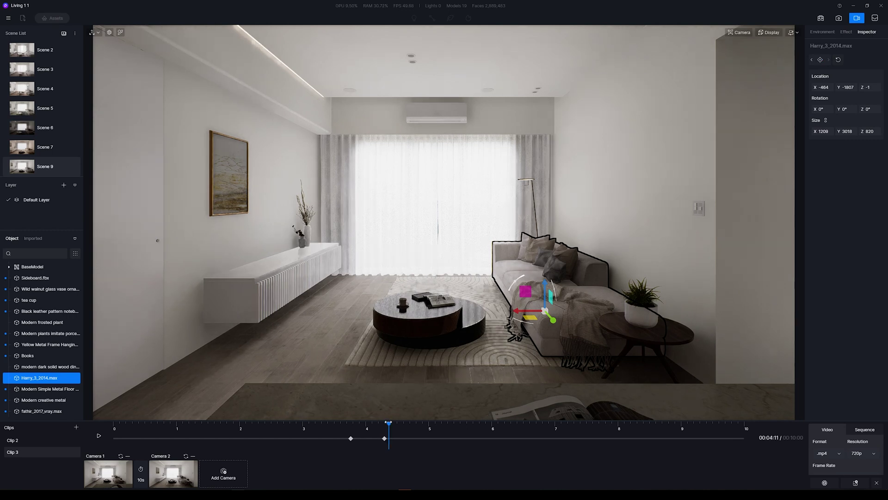
click(827, 132)
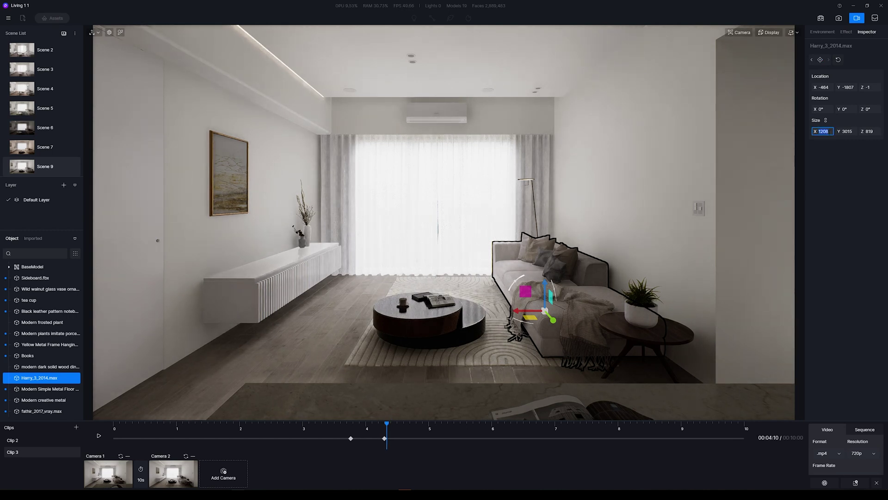
text(1500)
key(Return)
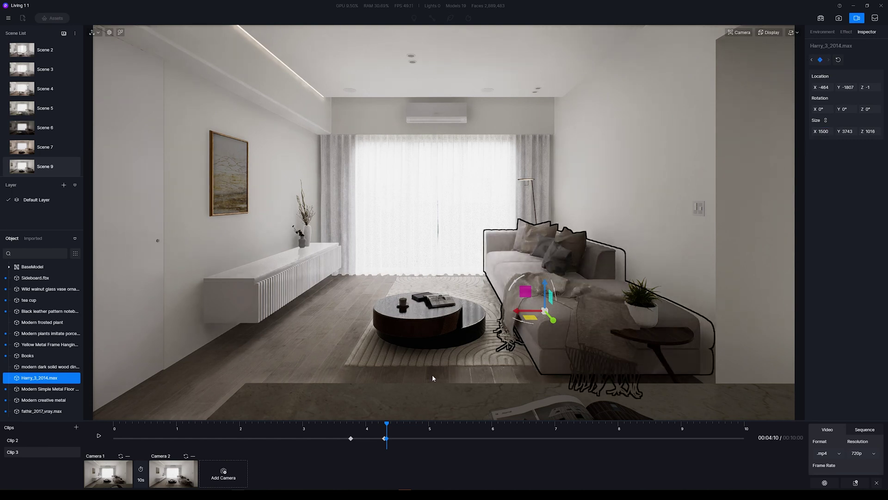
click(389, 425)
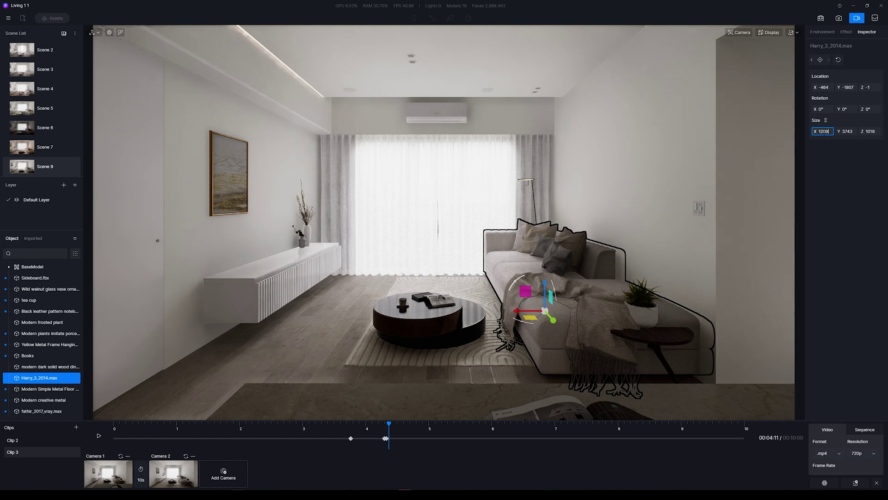
key(Return)
- Play the sofa's overshoot from 00:03:27 and soften it with a proportional X size of 1300 at 00:04:10
click(359, 424)
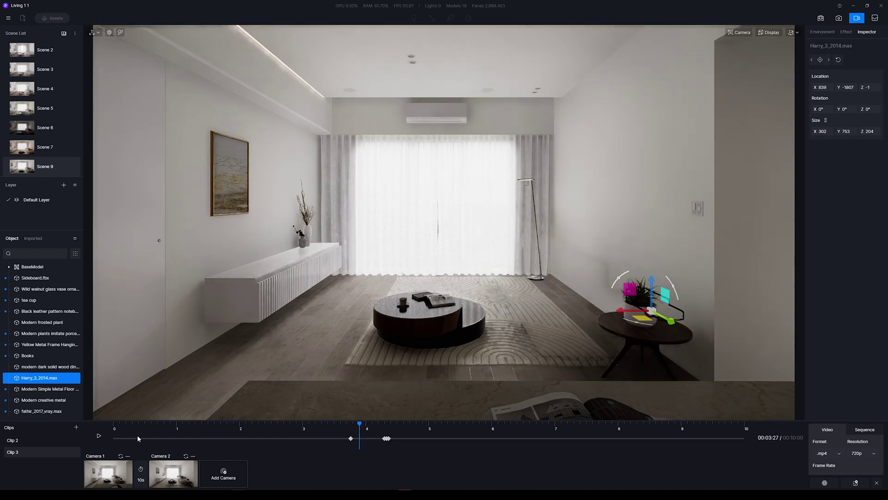
click(98, 435)
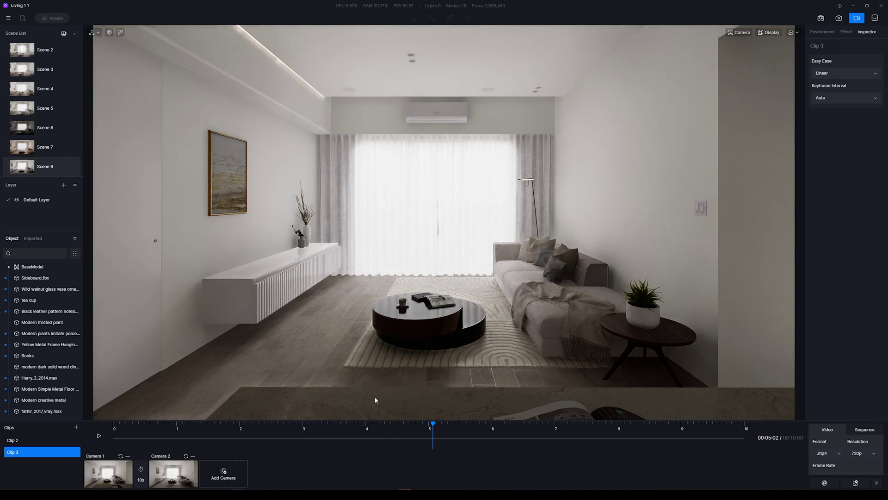
click(554, 321)
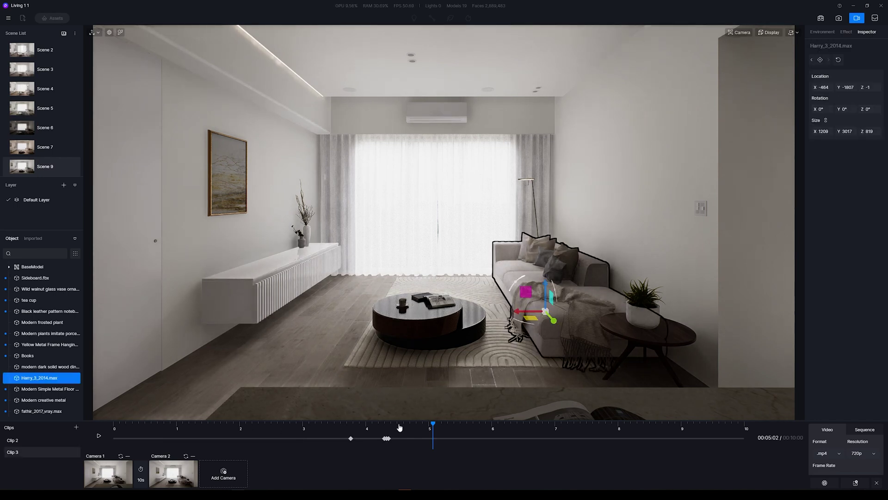
drag(390, 427, 386, 427)
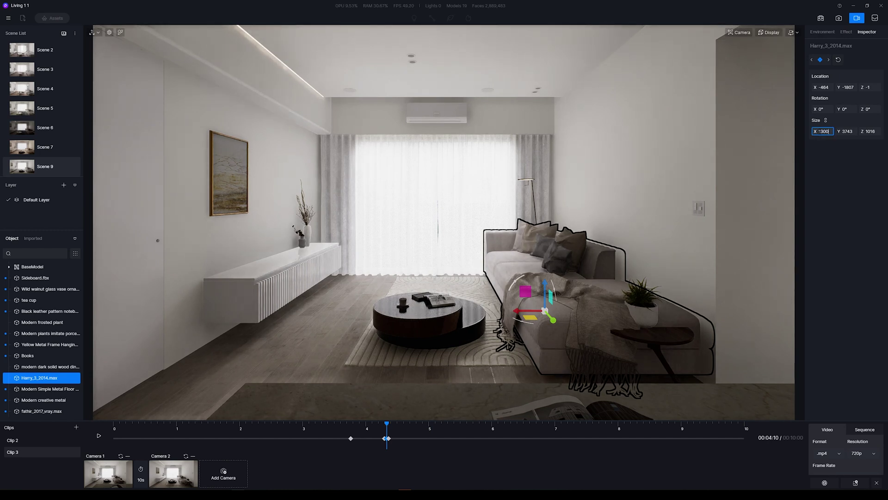
key(Return)
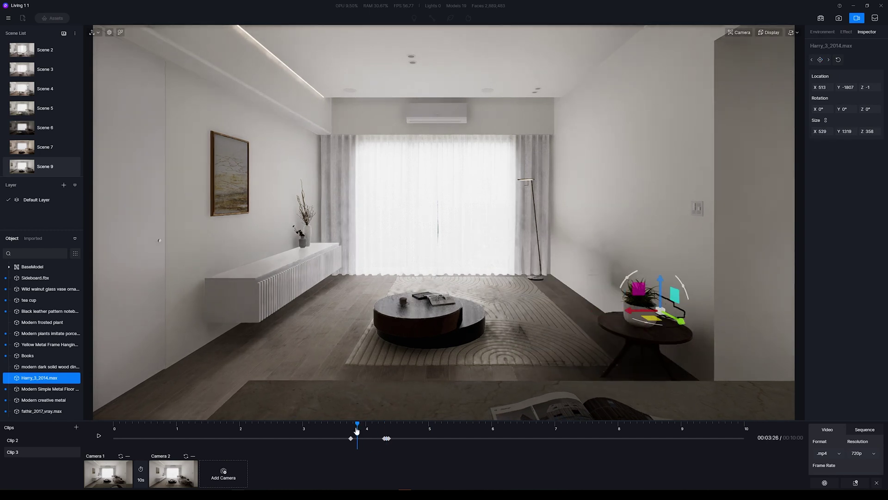
- Play the clip from 00:03:26 to check the sofa's growth and scrub back over the overshoot
click(99, 436)
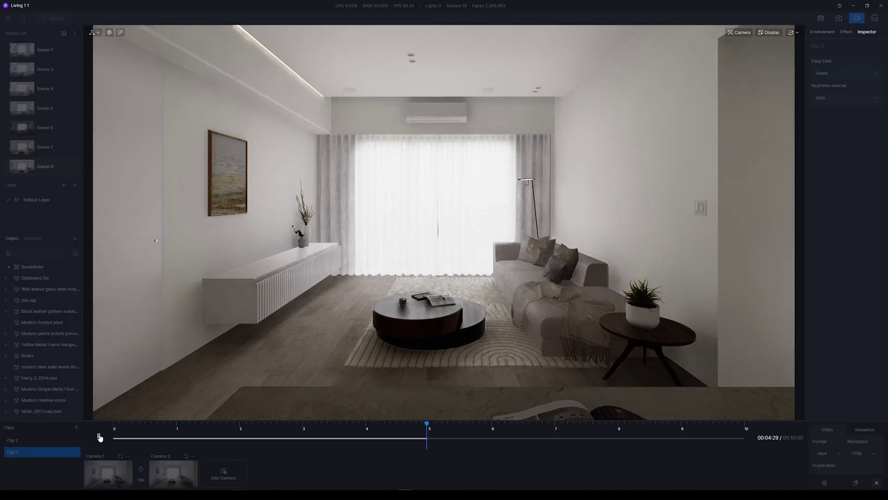
click(99, 436)
drag(444, 435, 386, 438)
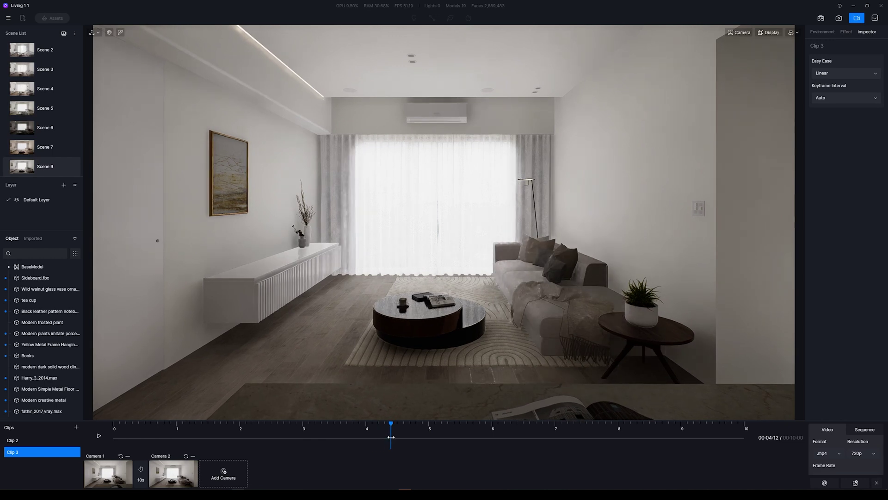
- Keyframe the round wooden side table at its current size at 00:04:17 and at a proportional X size of 1 at 00:04:09
click(655, 337)
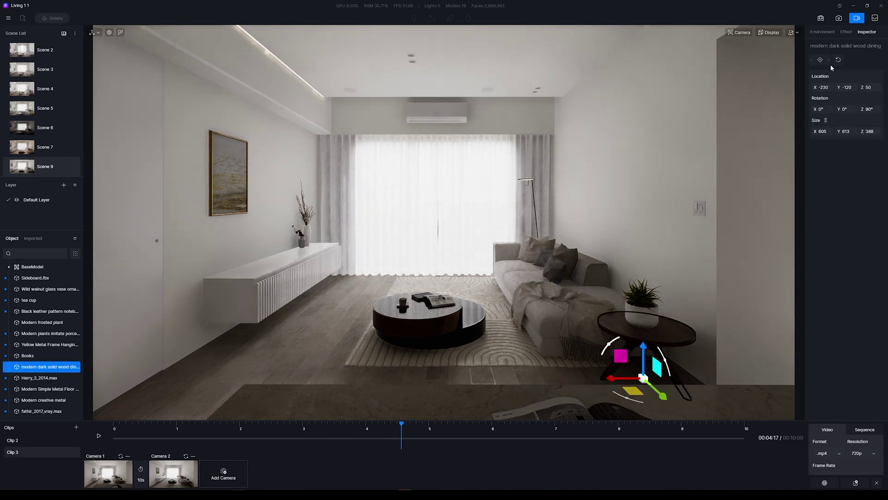
click(820, 60)
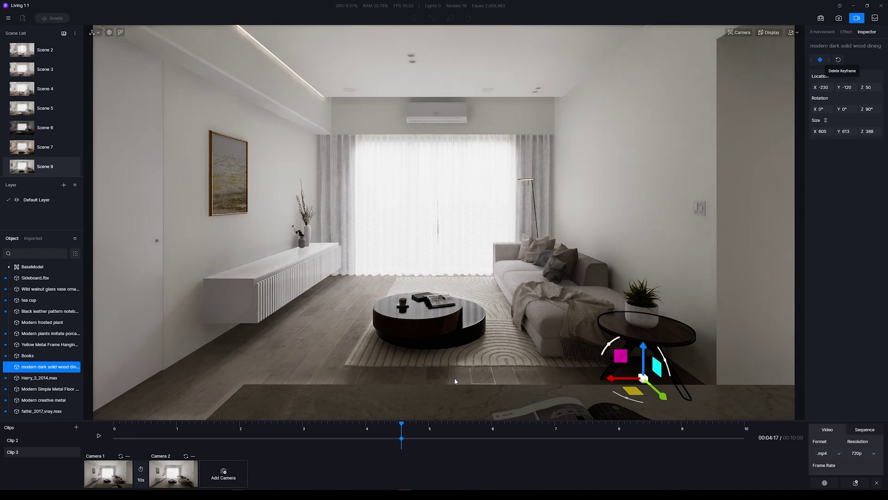
mouse_move(401, 425)
mouse_down()
mouse_move(374, 429)
mouse_move(384, 429)
mouse_up()
click(822, 132)
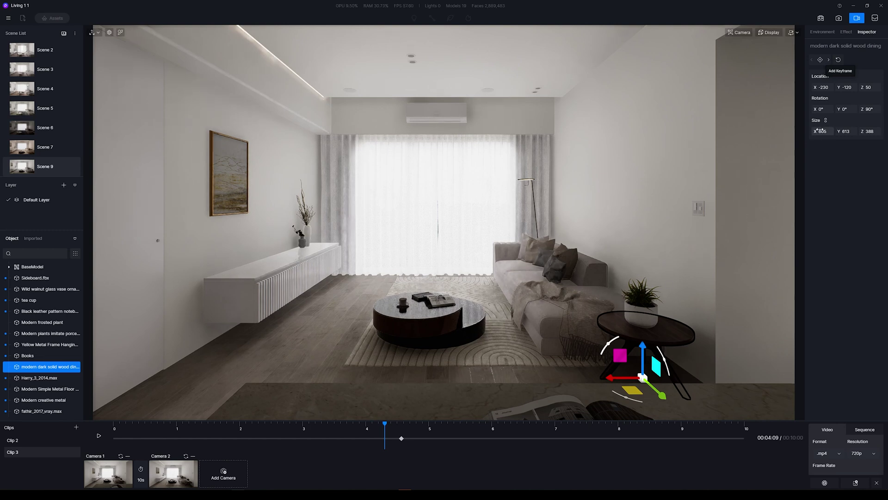
text(1)
key(Return)
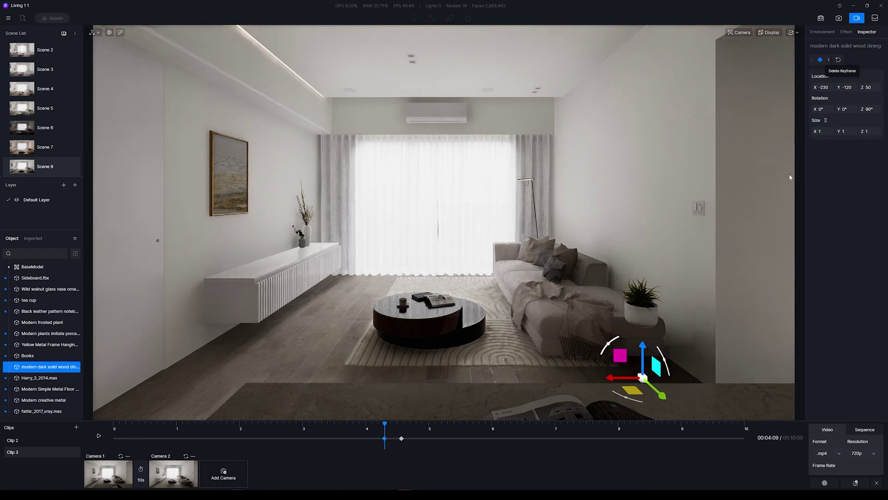
- Keyframe the potted plant at its current pose shortly after 00:04:18, and at 00:04:18 with Z location 3500, rotation X 13° and Z 73.31°
click(635, 314)
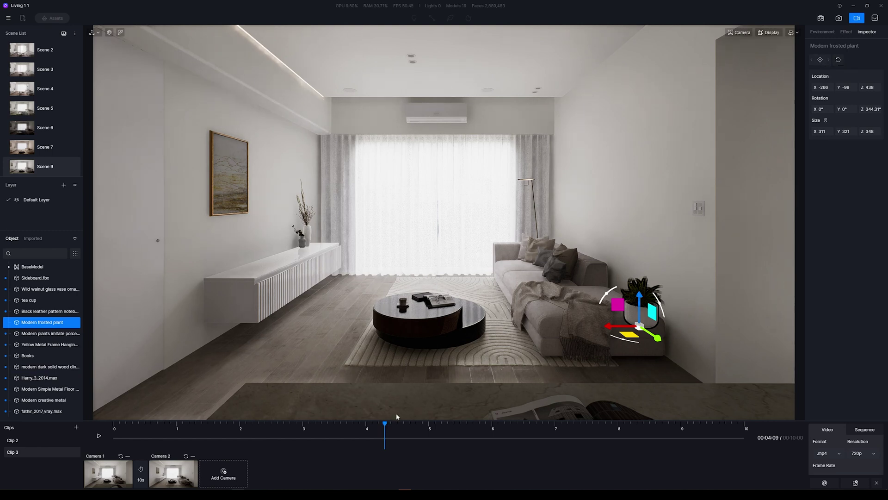
drag(388, 425, 405, 424)
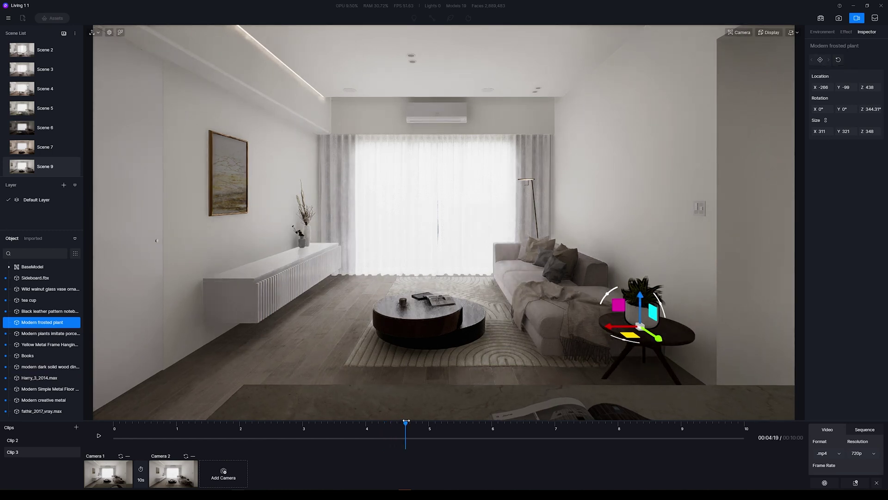
click(820, 59)
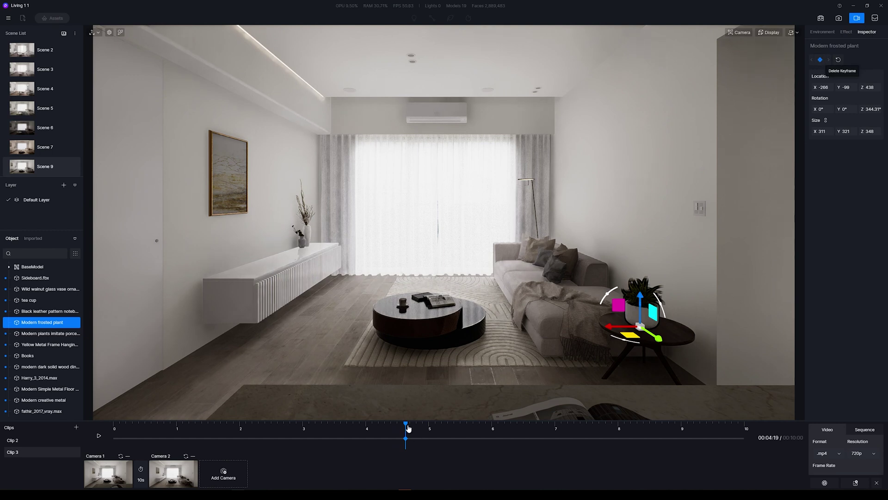
key(Left)
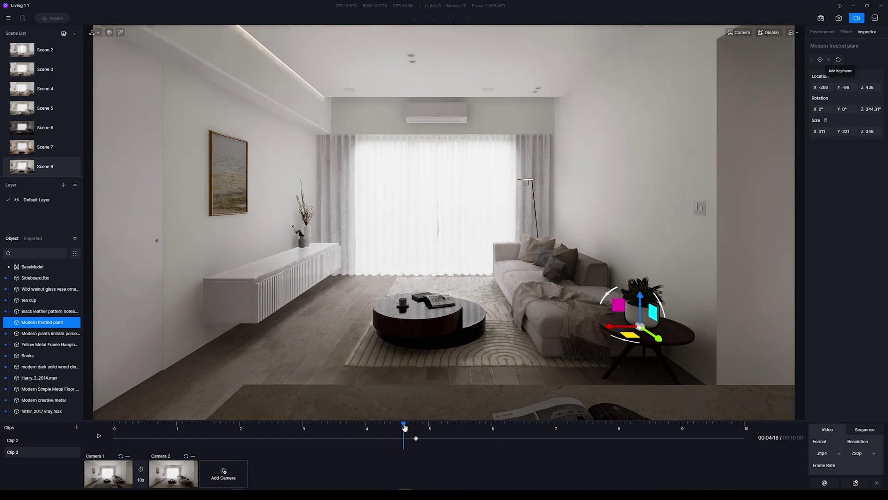
key(Tab)
key(Tab)
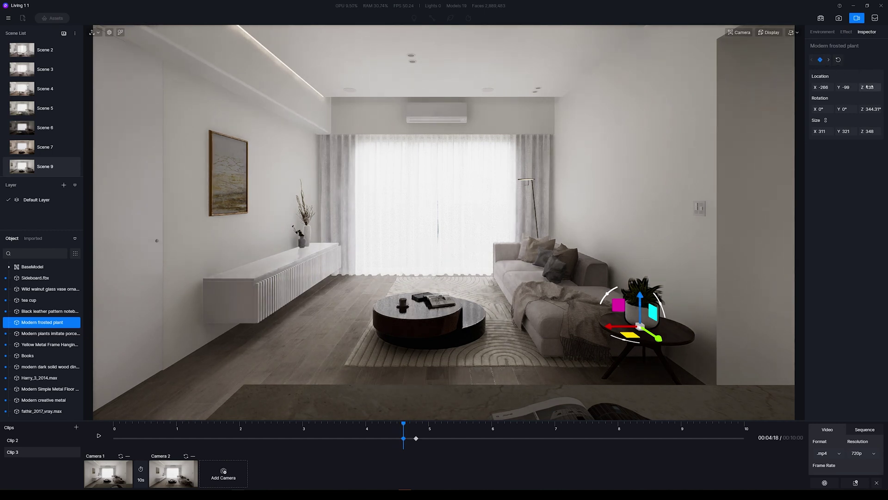
text(3500)
key(Return)
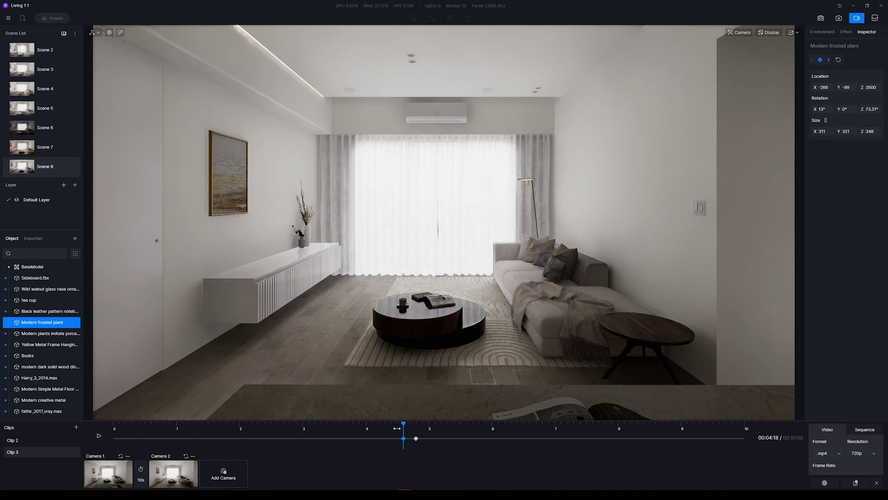
- Play the plant's drop from 00:04:18, rewind to the start and play the whole clip to check the animation
click(98, 435)
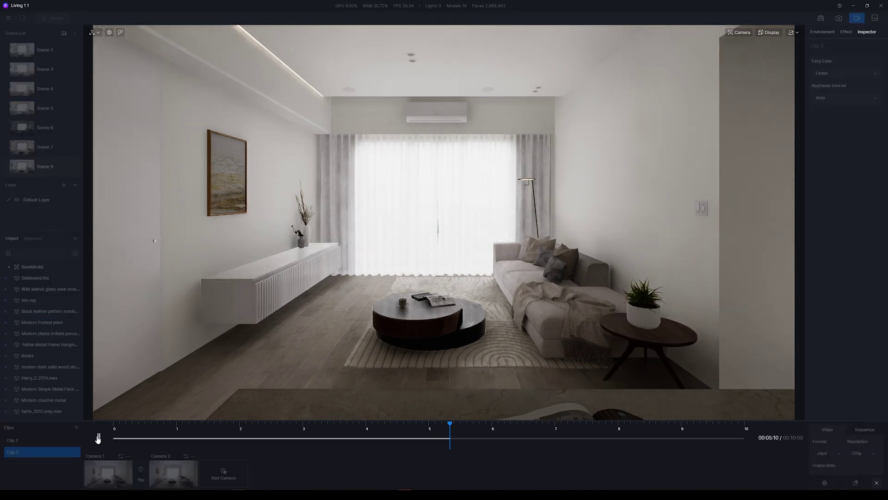
click(98, 436)
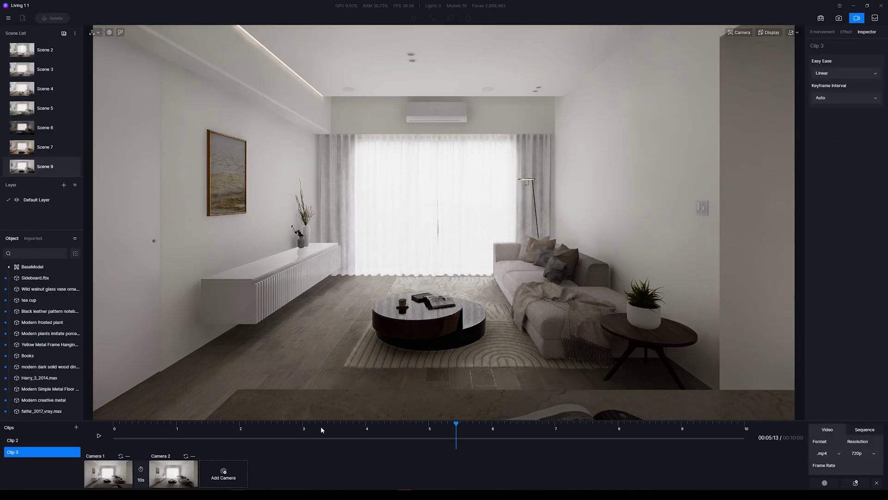
click(99, 437)
click(99, 436)
click(431, 435)
drag(431, 435, 91, 445)
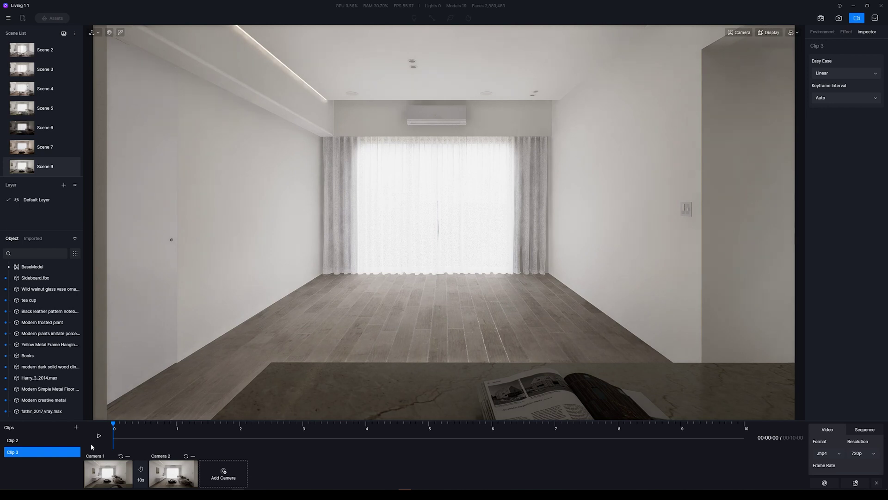
click(99, 437)
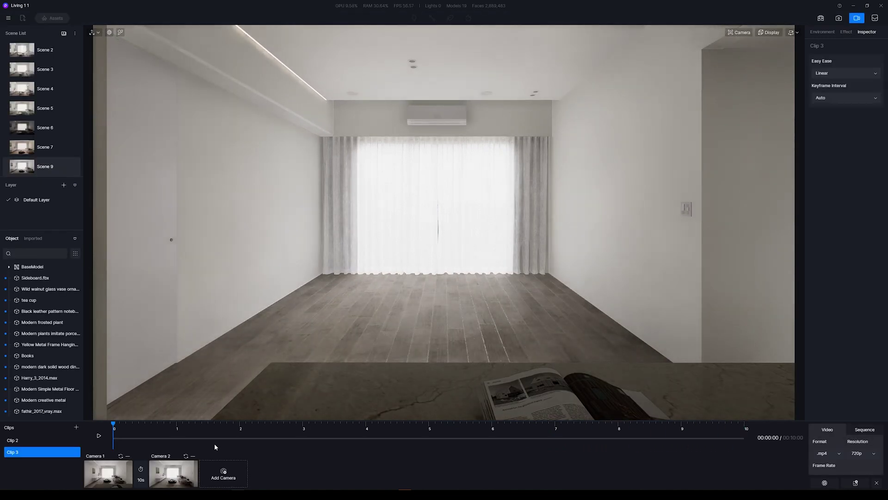
click(842, 97)
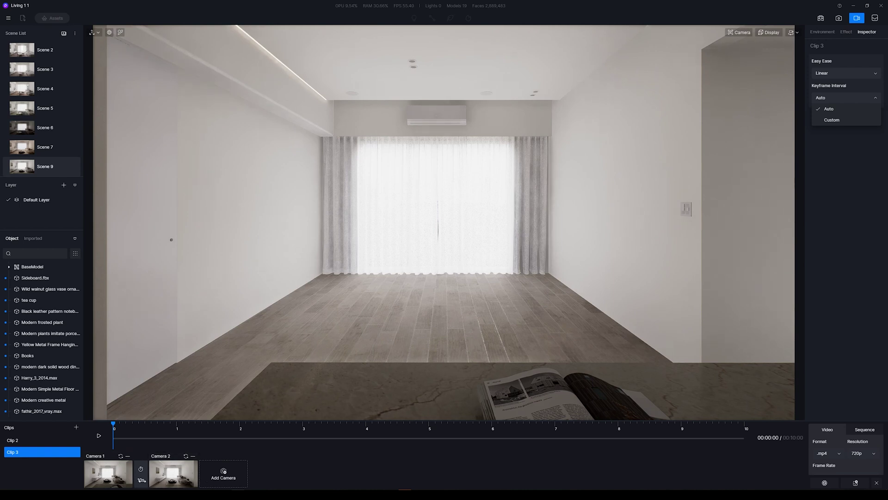
click(302, 470)
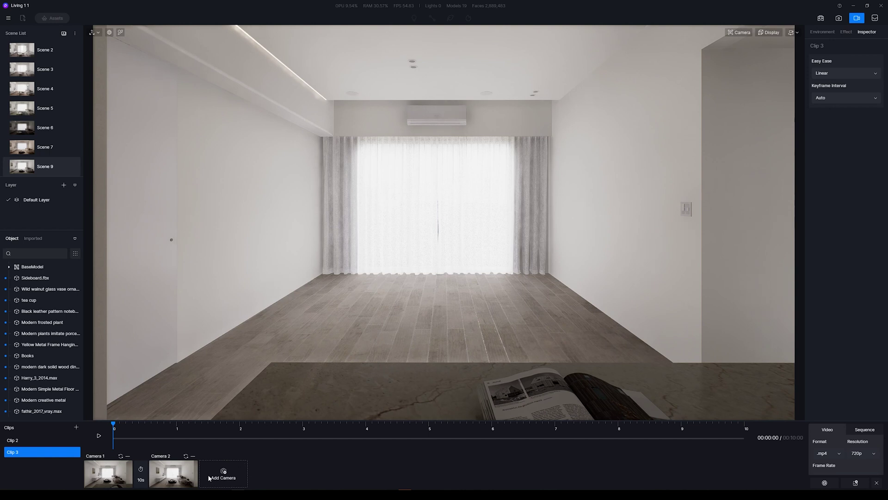
- Add a third camera after Camera 2, reframe the view on the sofa and coffee table, and set the Camera 2–3 interval to 0.5 s
click(173, 470)
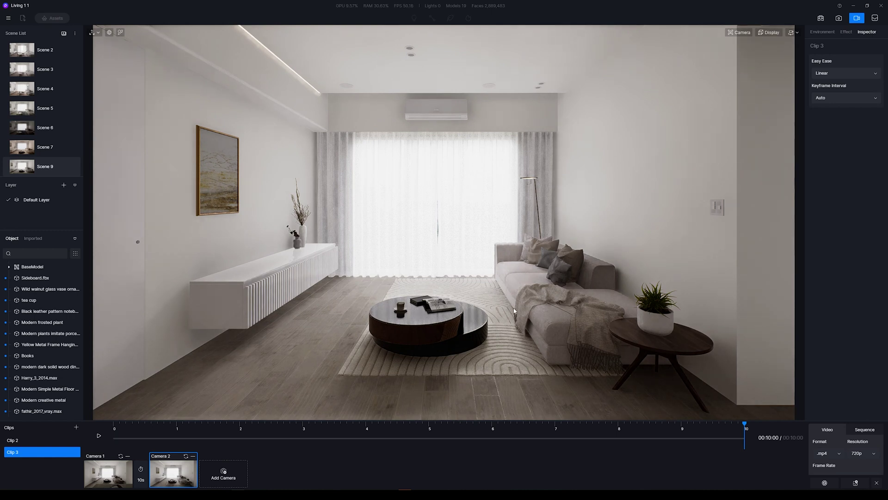
click(224, 472)
right_drag(300, 370, 499, 316)
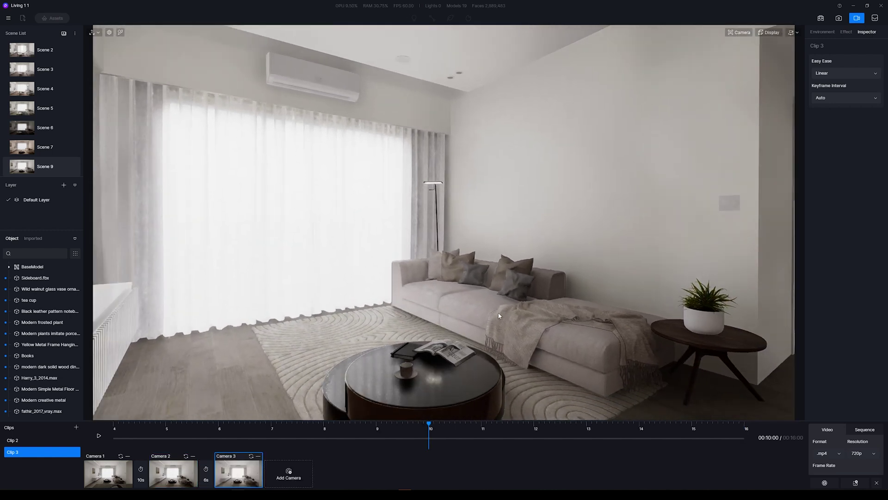
scroll(498, 312, up, 5)
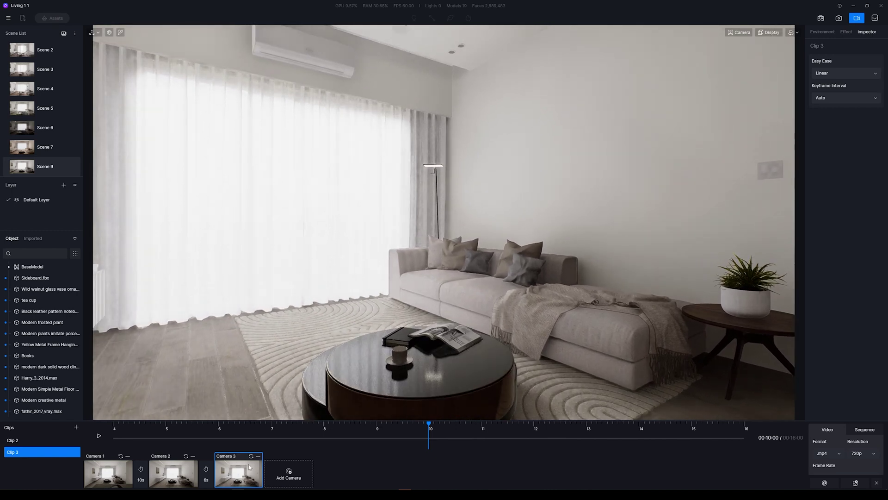
click(205, 479)
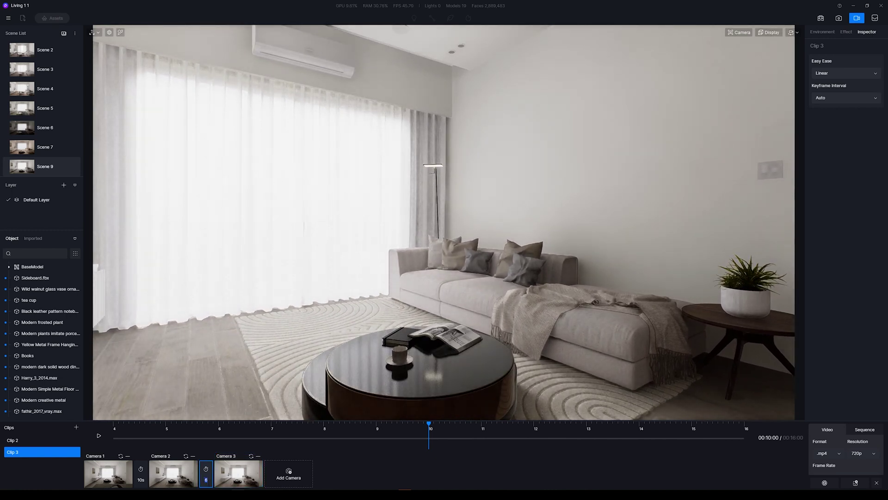
text(0.5)
key(Return)
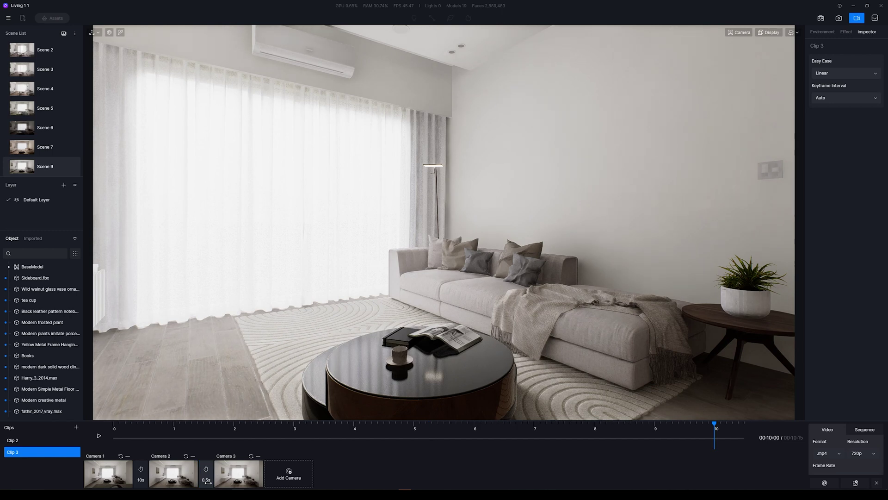
- Add a fourth camera from the current sofa view and set the interval between Cameras 3 and 4 to 4 s
click(288, 474)
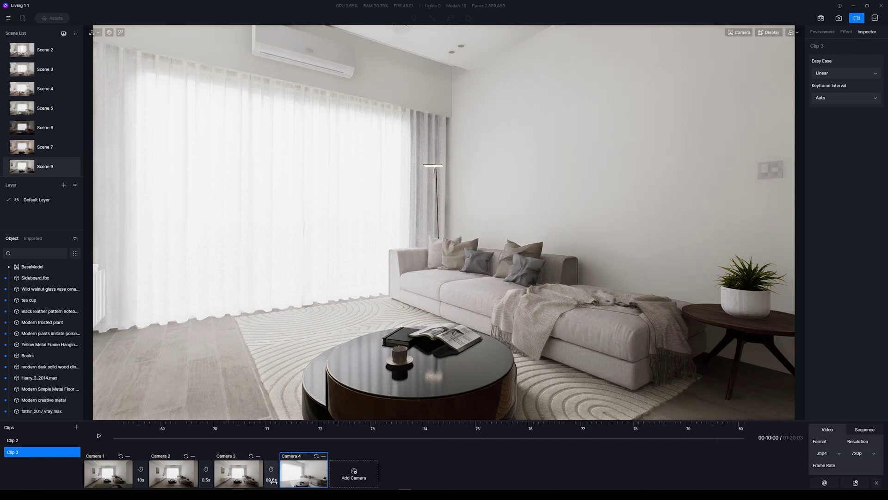
click(274, 481)
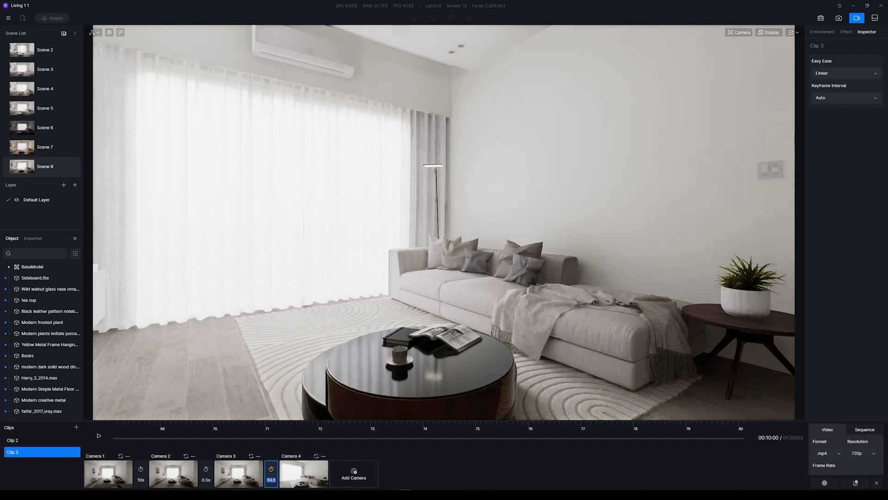
text(4)
key(Return)
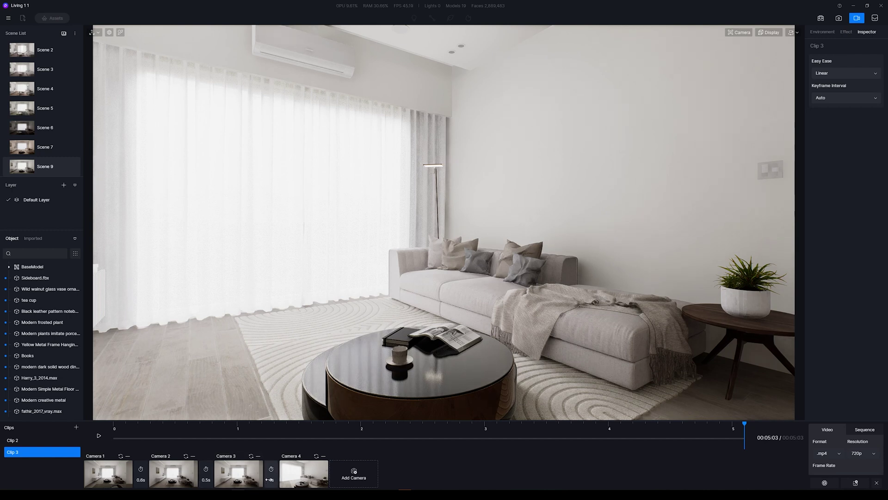
- Switch the clip's keyframe interval to Custom and set the interval between Cameras 1 and 2 to 3 s
click(834, 100)
click(830, 124)
click(141, 479)
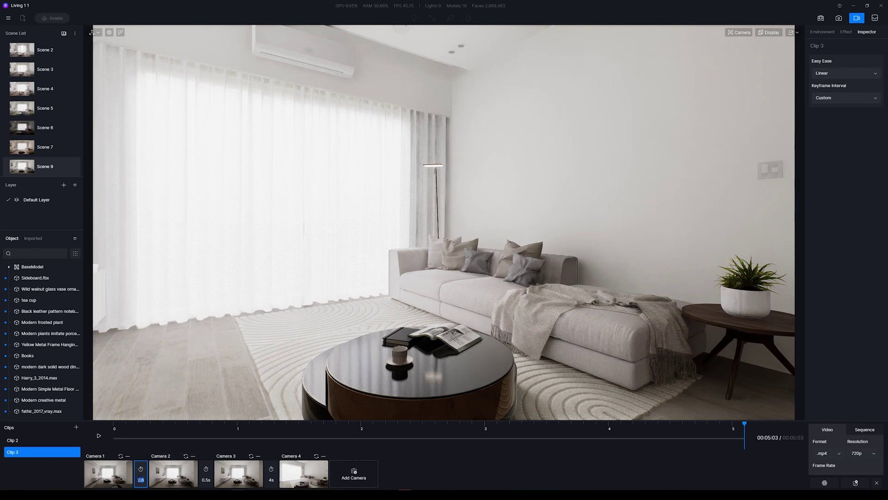
text(3)
key(Return)
- Set the interval between Cameras 3 and 4 to 3 s and play the clip to check the camera timing
click(206, 479)
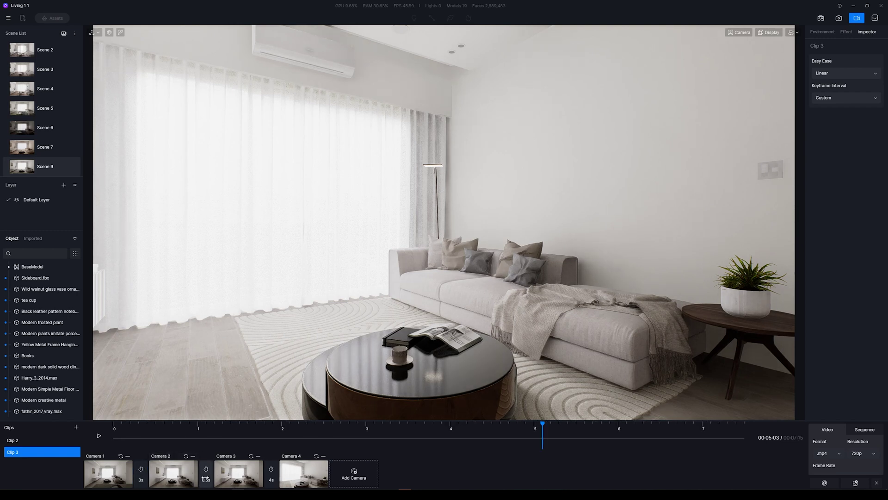
key(Return)
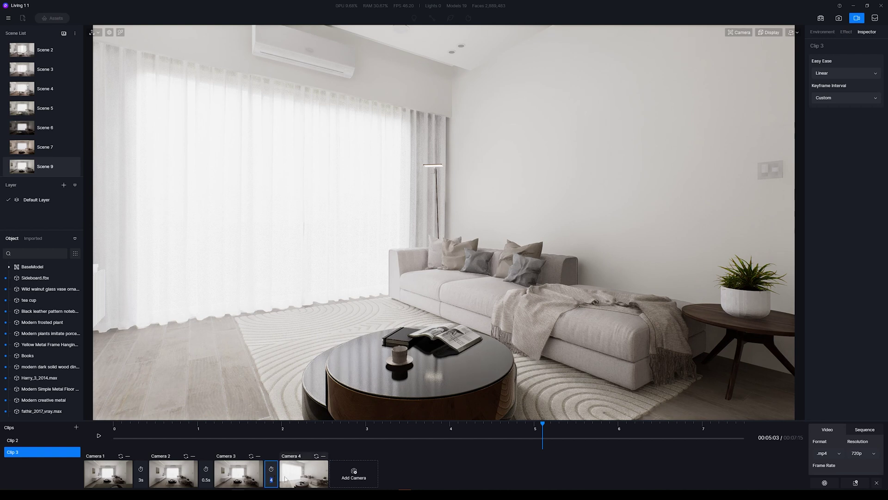
click(179, 447)
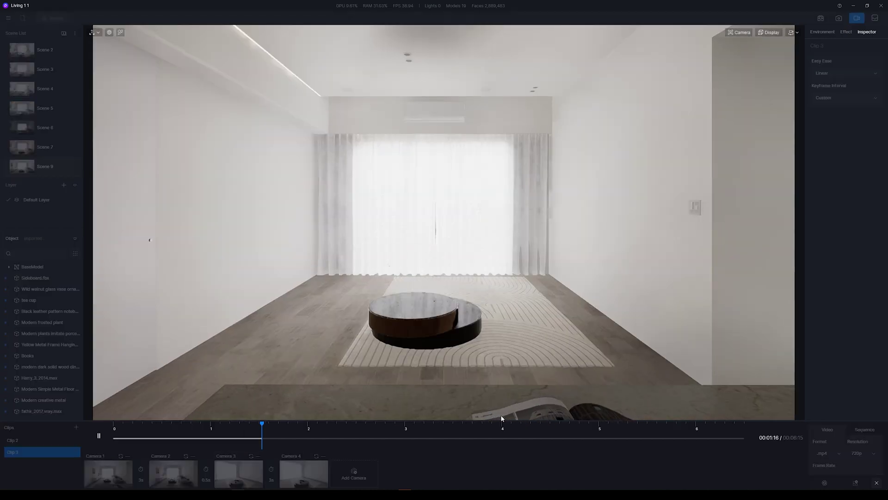